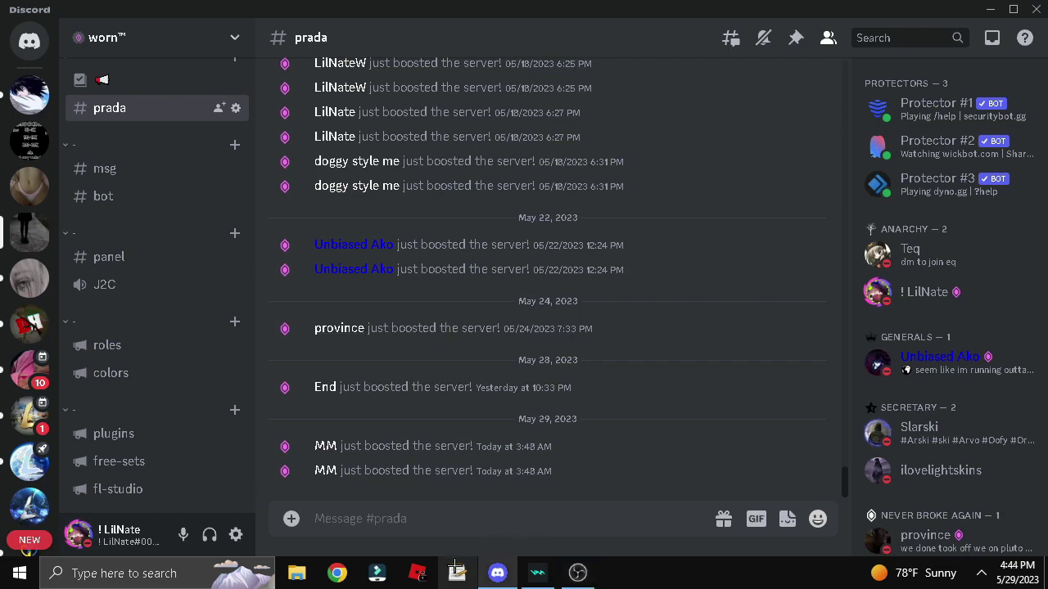
# In the Equalizer APO editor, decline the Configurator and toggle the LilNateTalk.txt include off and back on
pyautogui.click(456, 570)
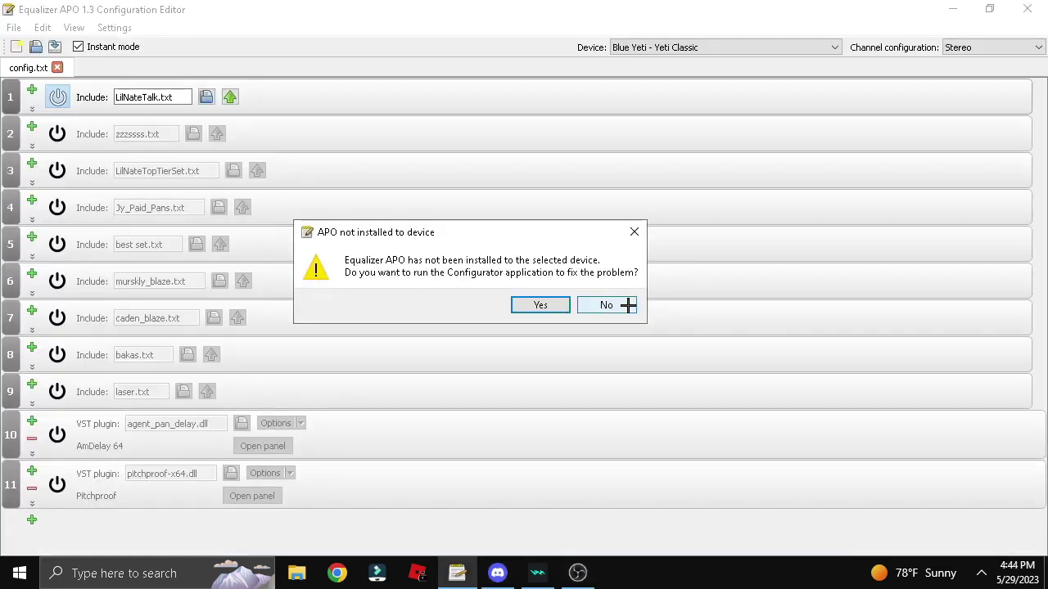
pyautogui.click(624, 303)
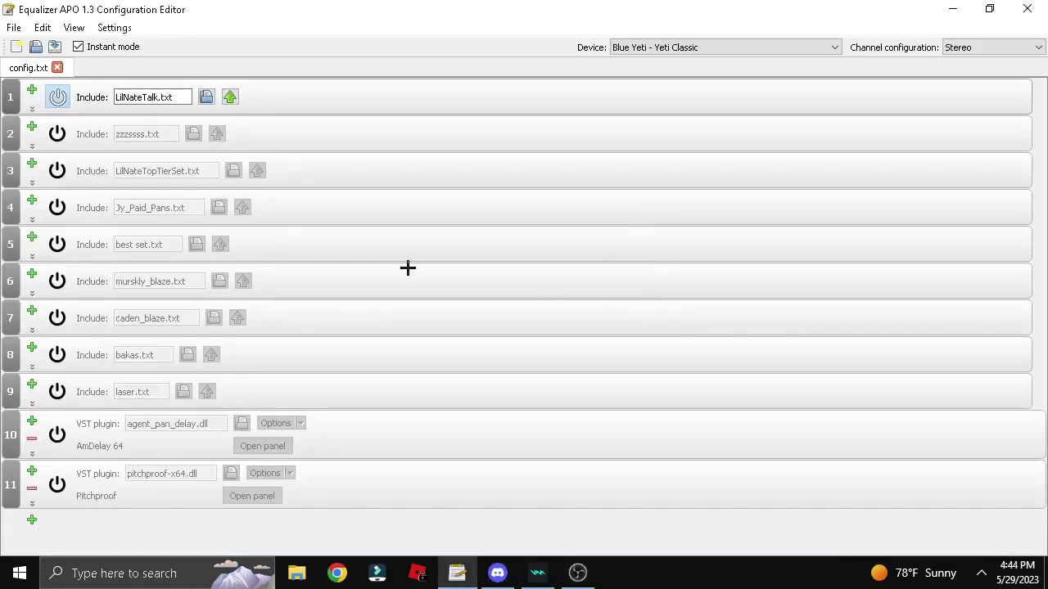
pyautogui.click(58, 97)
pyautogui.click(56, 484)
pyautogui.click(56, 483)
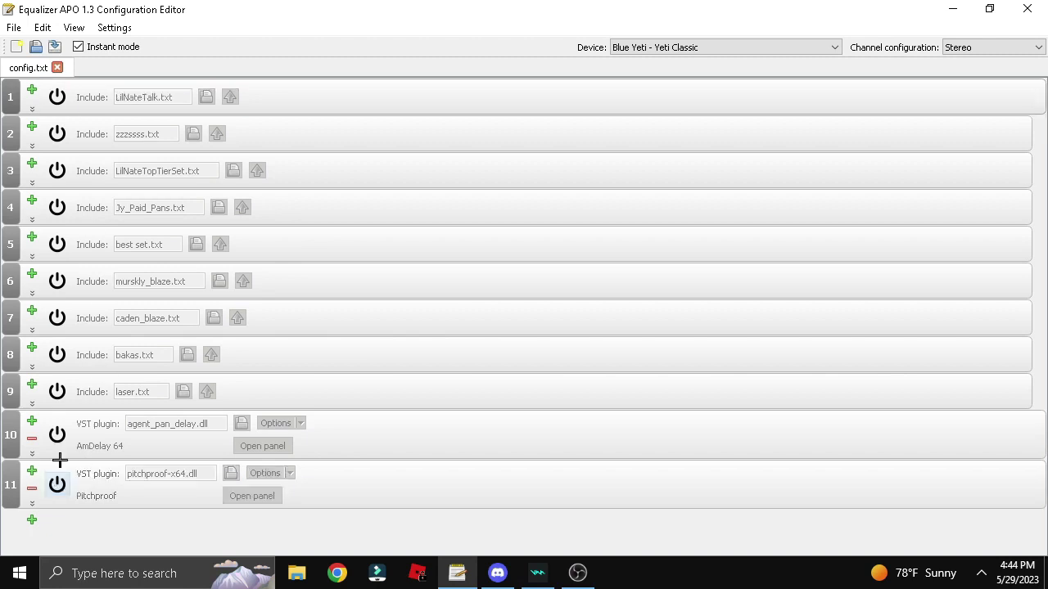
pyautogui.click(58, 97)
pyautogui.click(951, 9)
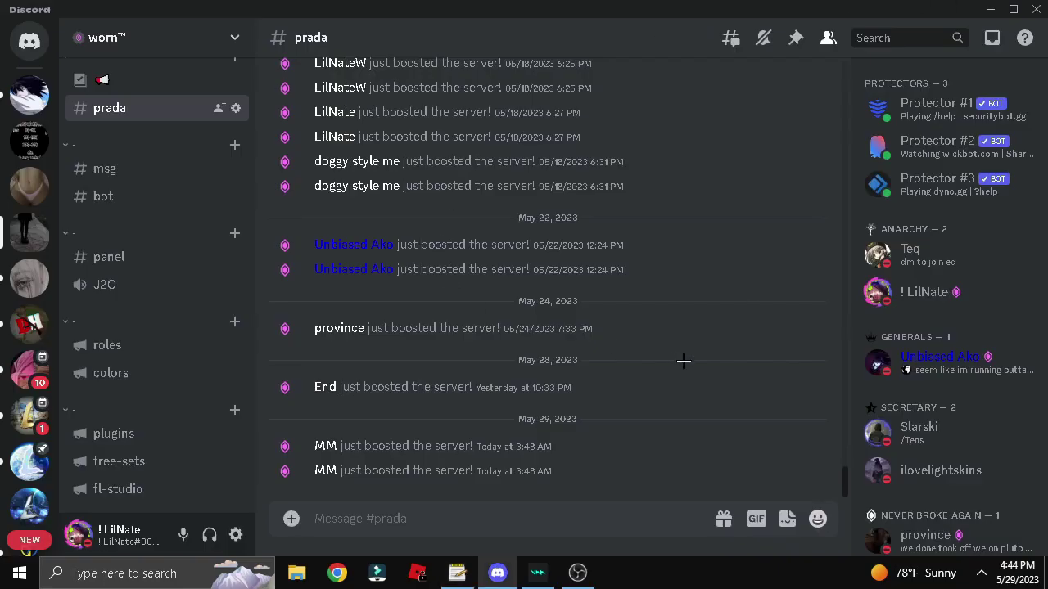
# In Discord, open and close the worn™ server settings, then browse the free-sets and plugins channels
pyautogui.click(139, 39)
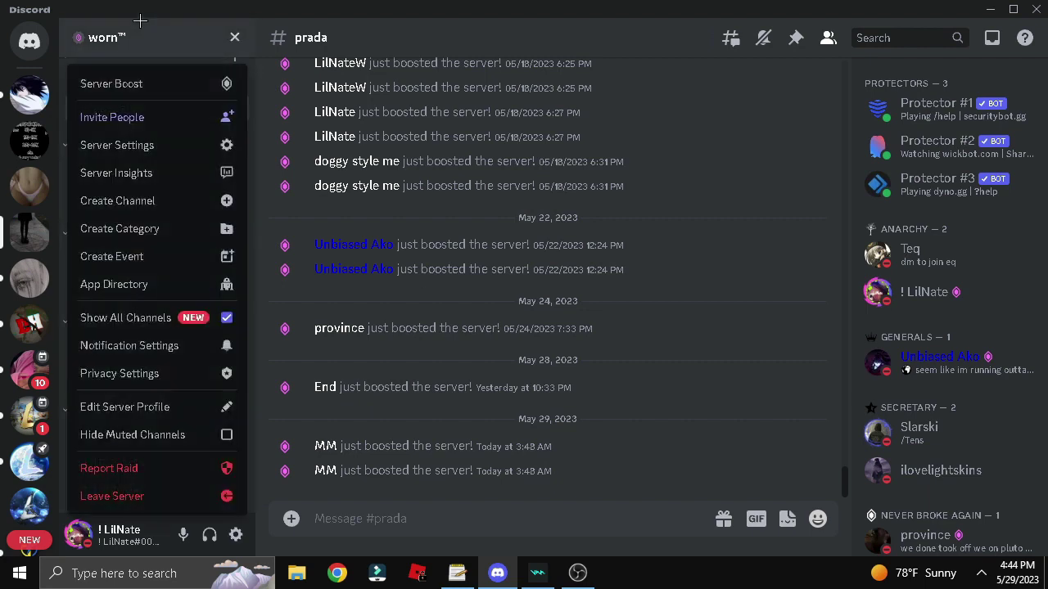
pyautogui.click(166, 143)
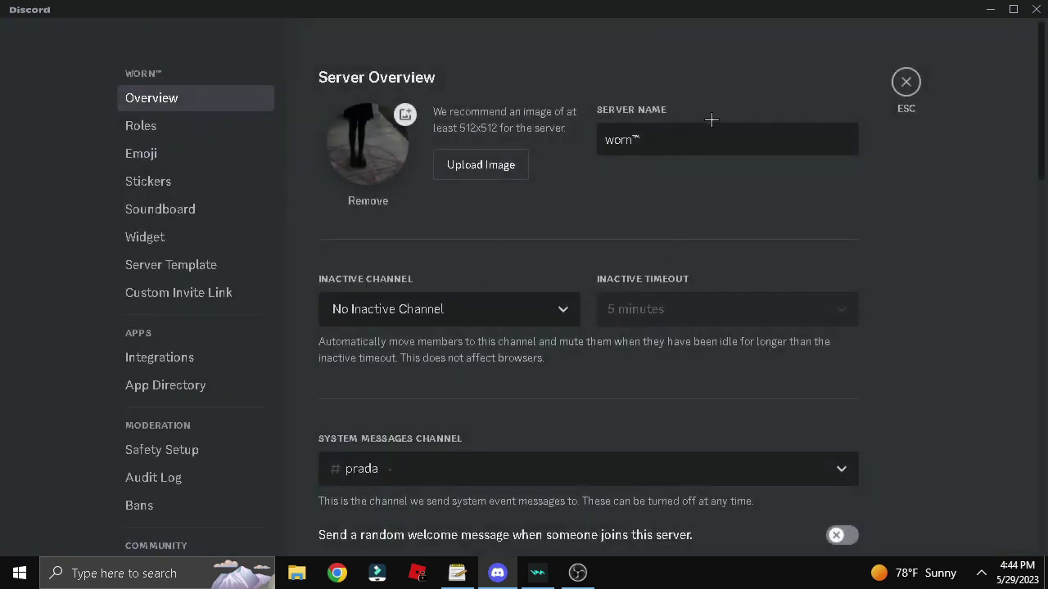
pyautogui.click(906, 82)
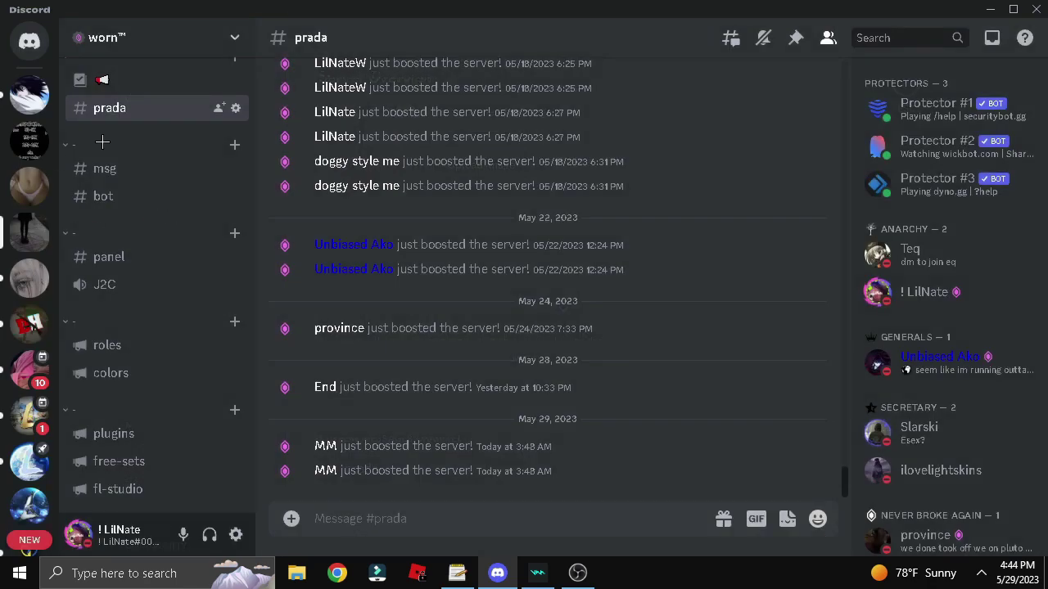
pyautogui.click(131, 462)
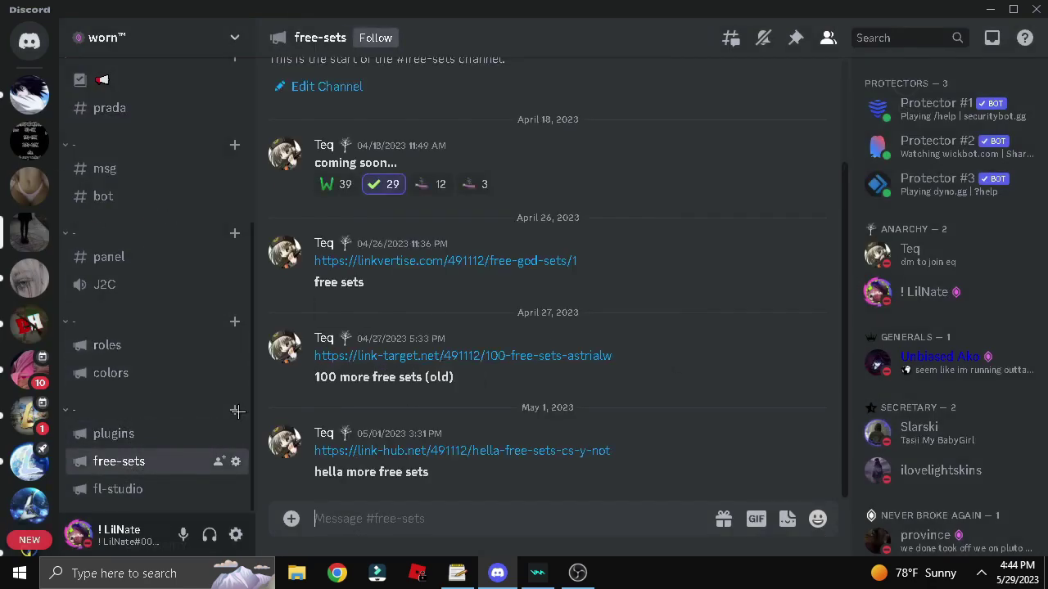
pyautogui.click(130, 434)
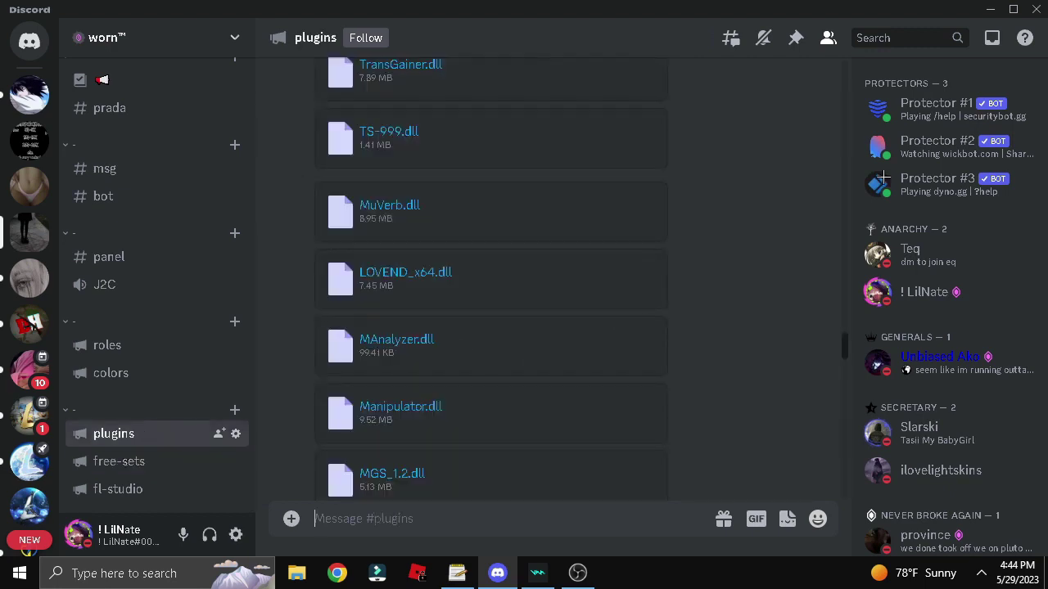
pyautogui.scroll(-5, 518, 297)
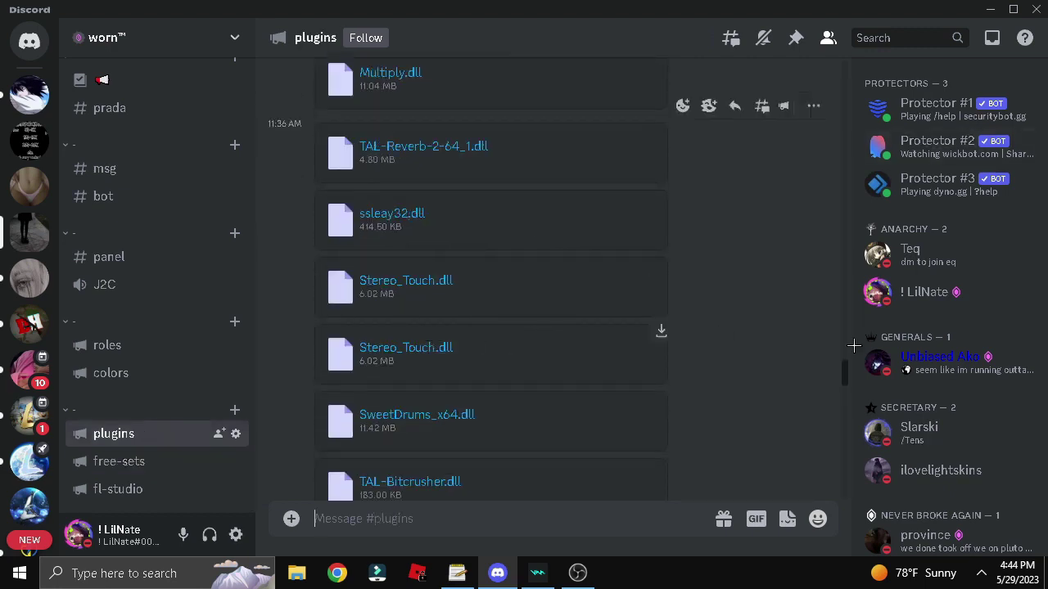
# Minimize the Equalizer APO editor, return to the Google results, and launch the Configurator
pyautogui.hotkey('alt', 'Tab')
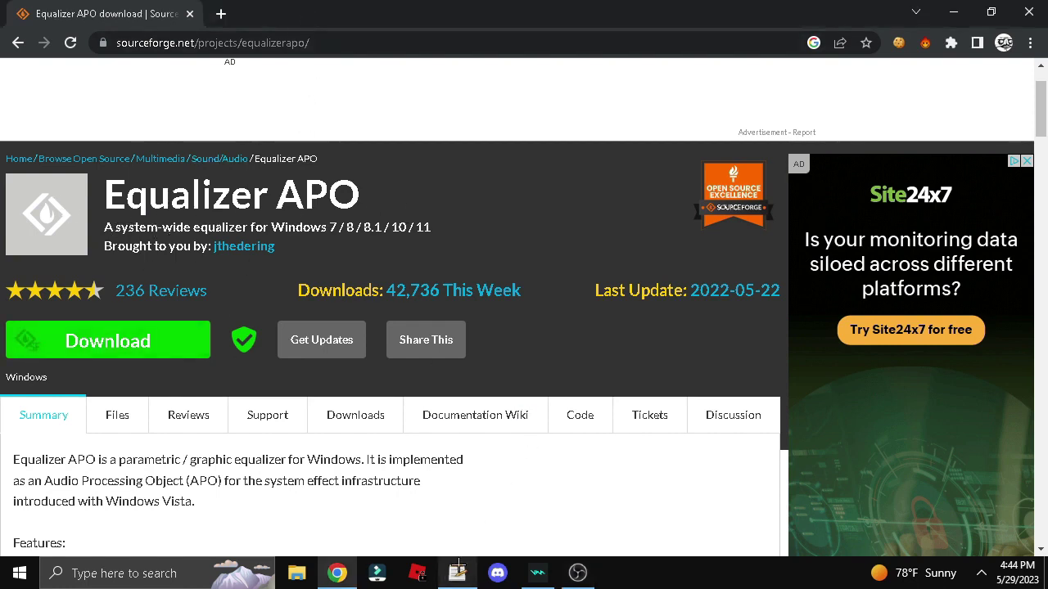
pyautogui.hotkey('alt', 'Tab')
pyautogui.click(952, 9)
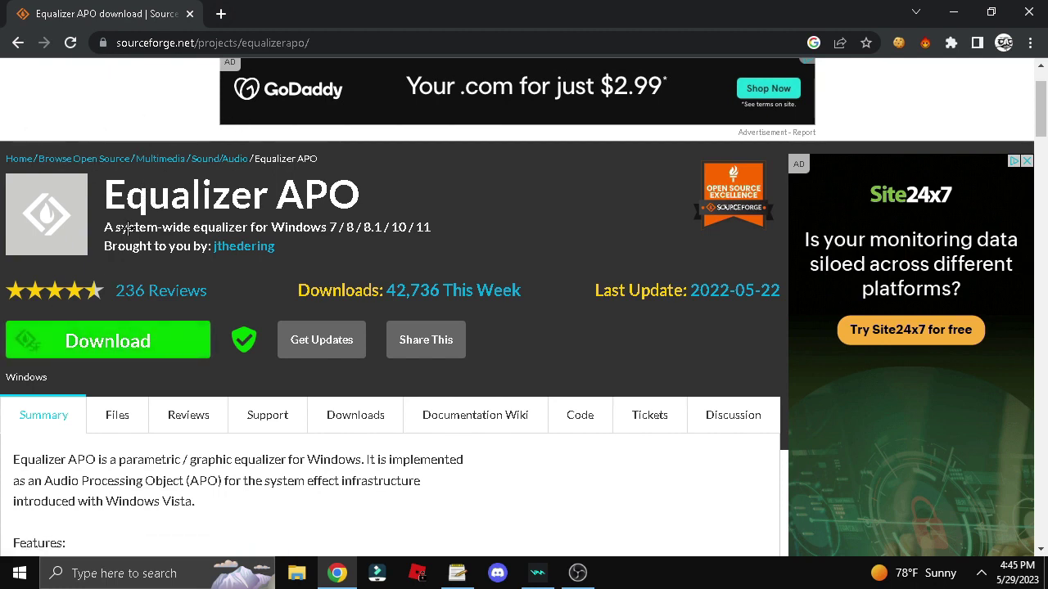
pyautogui.click(30, 45)
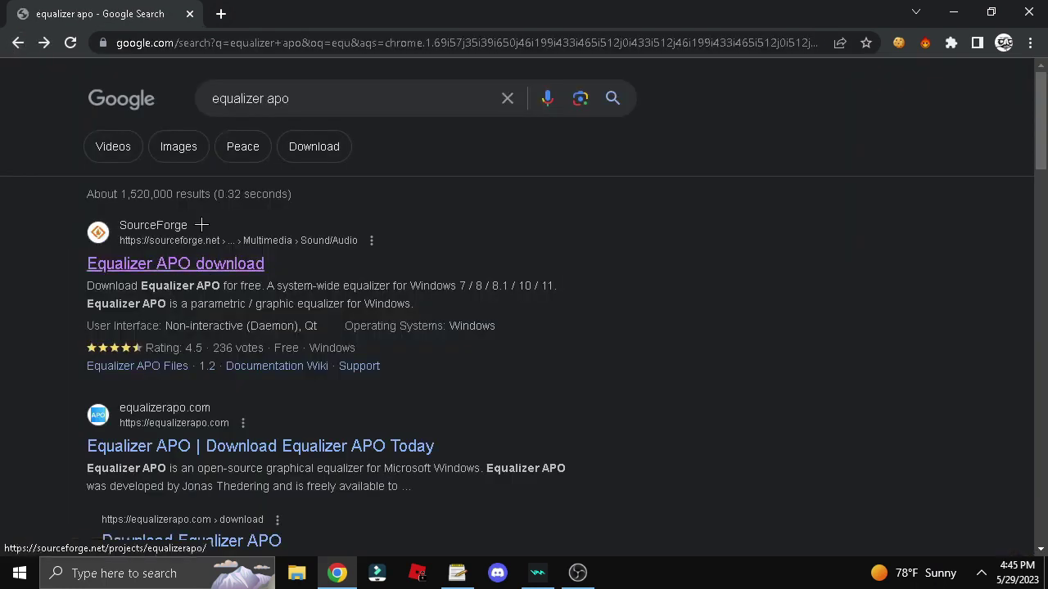
pyautogui.moveTo(188, 262); pyautogui.dragTo(107, 278)
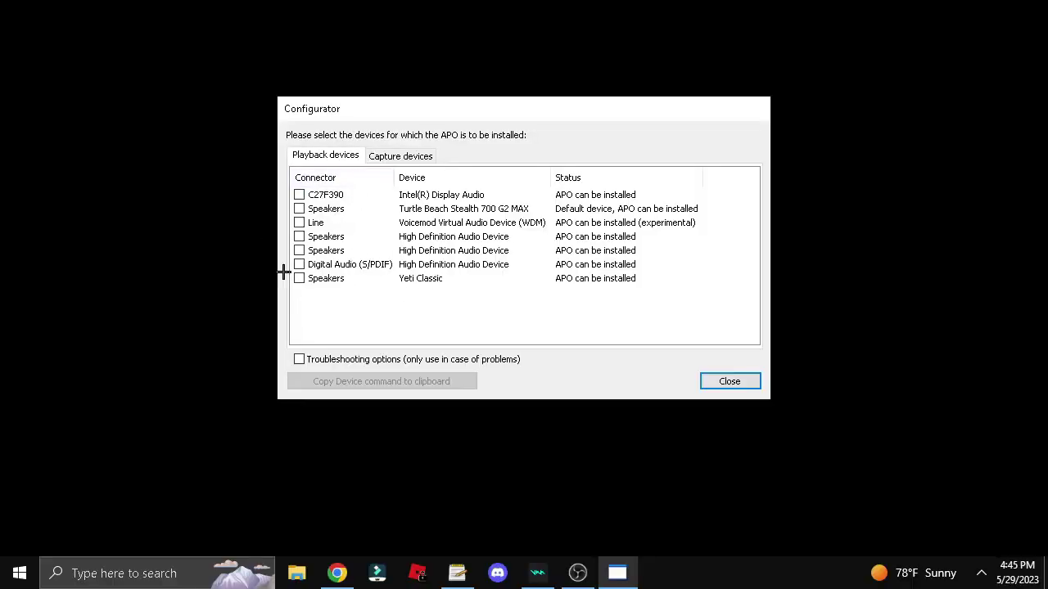
# Select Blue Yeti under capture devices, tick a High Definition Audio Device, and dismiss the Configurator prompt
pyautogui.click(402, 157)
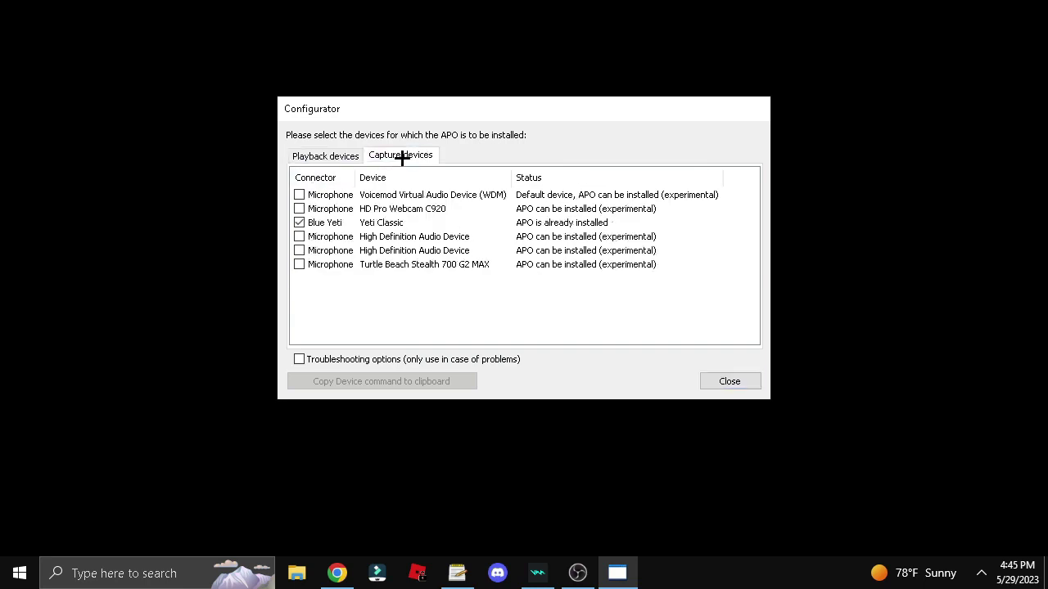
pyautogui.click(311, 222)
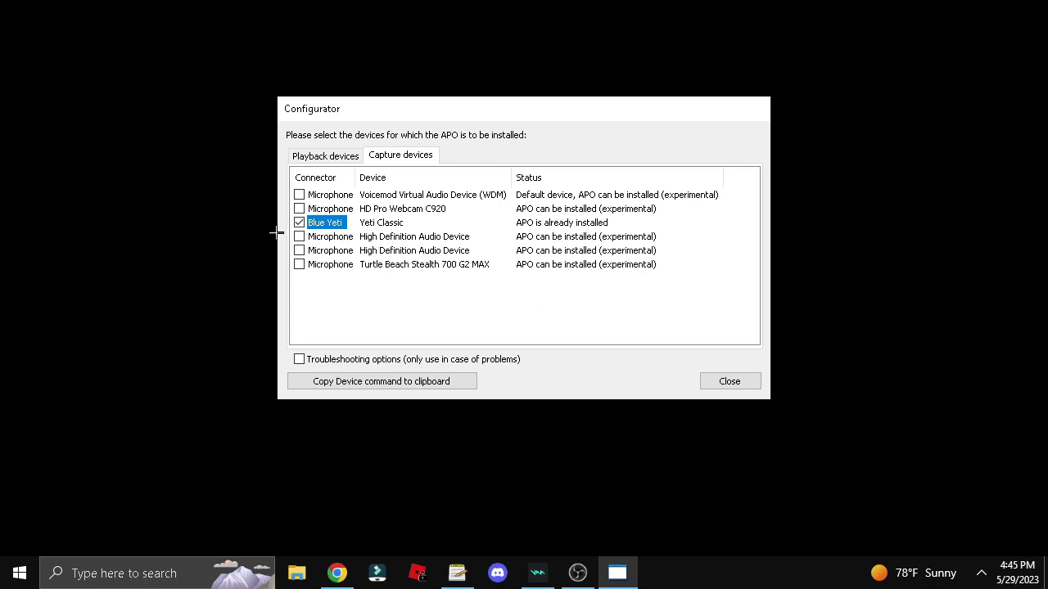
pyautogui.click(298, 236)
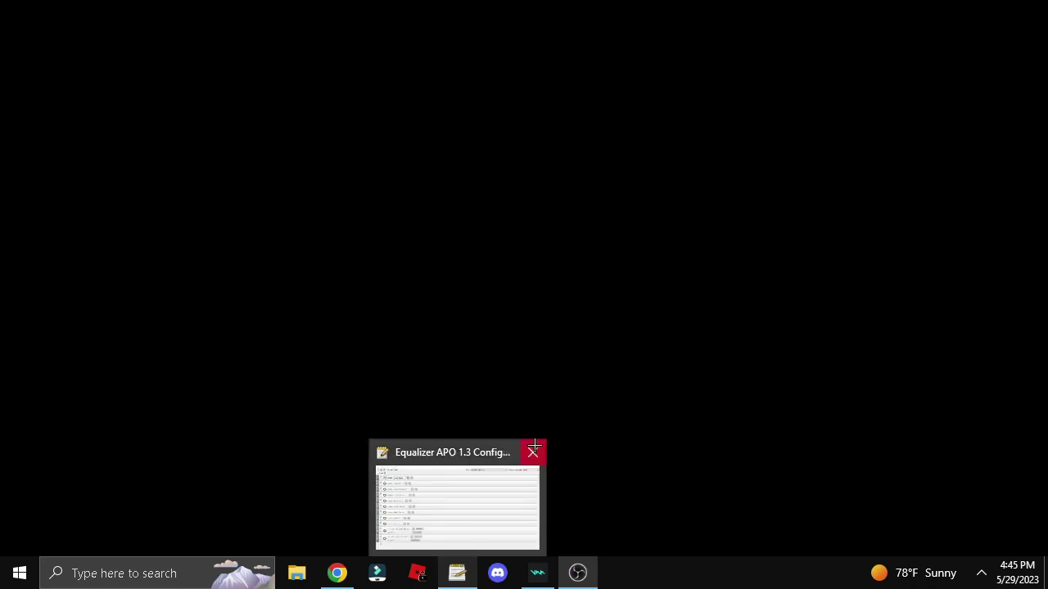
pyautogui.click(533, 451)
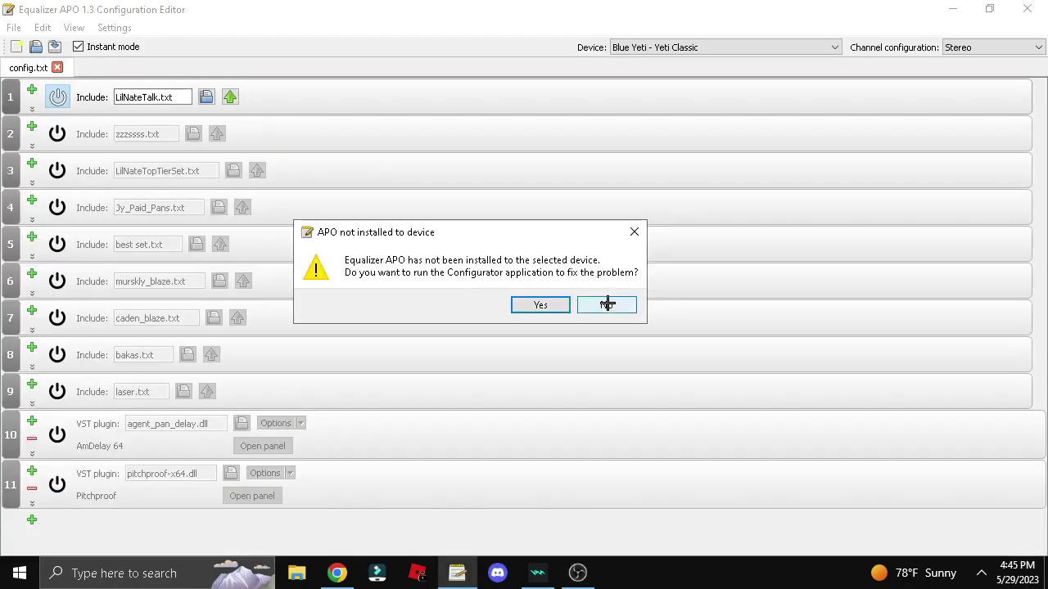
pyautogui.click(606, 304)
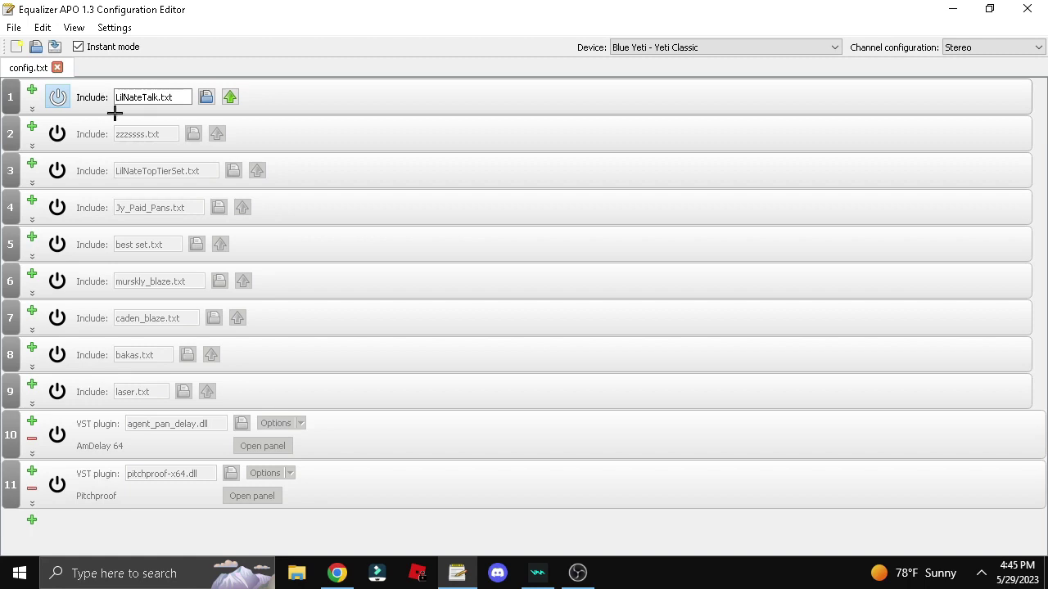
# Download SPAN_Plus.dll from Discord's #plugins channel and keep it in Chrome's downloads
pyautogui.click(497, 573)
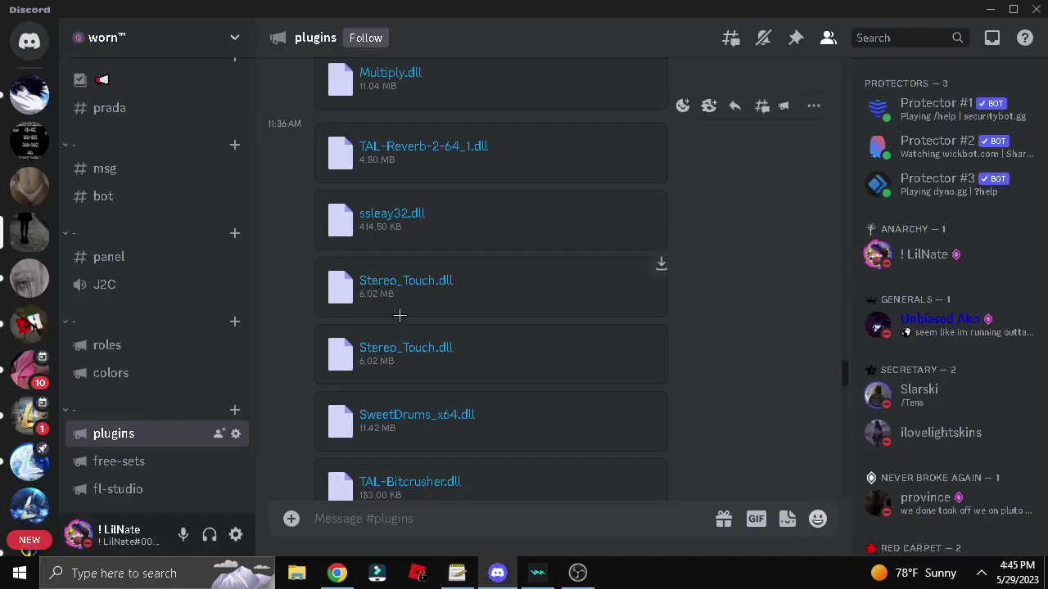
pyautogui.scroll(-4, 606, 396)
pyautogui.scroll(-10, 606, 397)
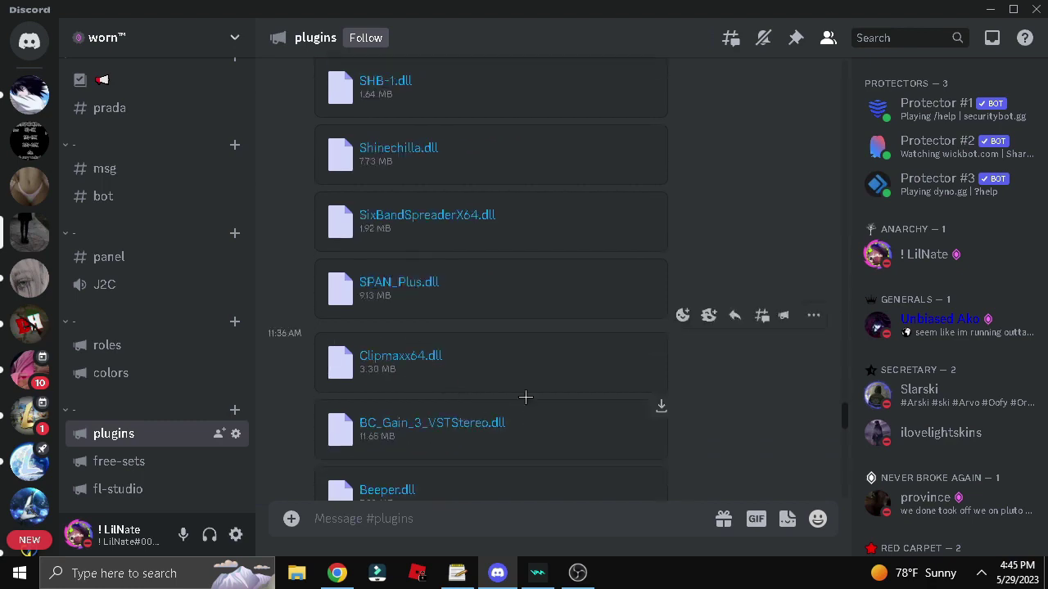
pyautogui.scroll(5, 515, 385)
pyautogui.scroll(5, 513, 381)
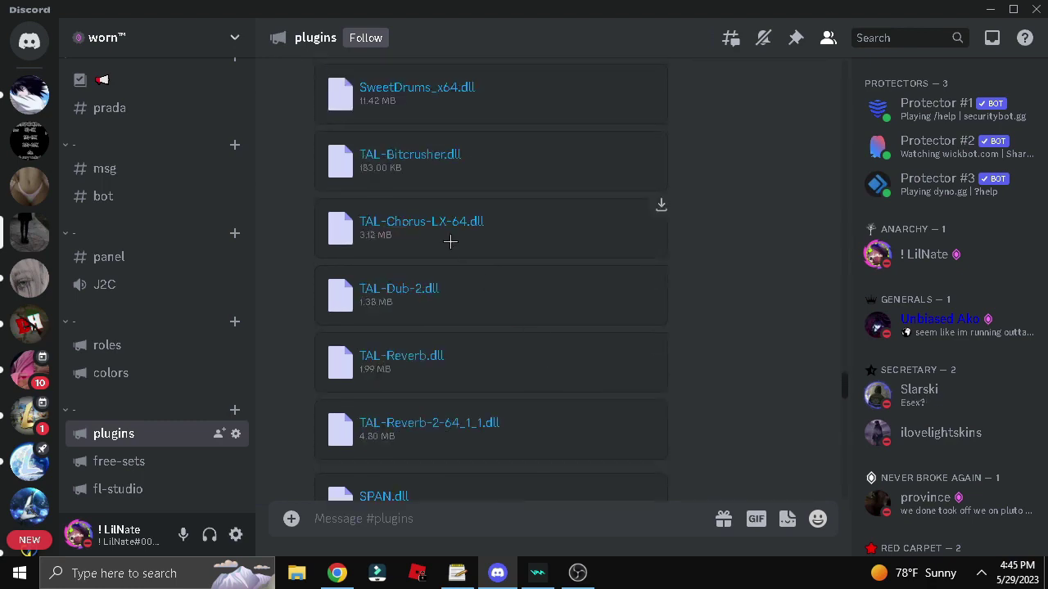
pyautogui.scroll(-10, 468, 432)
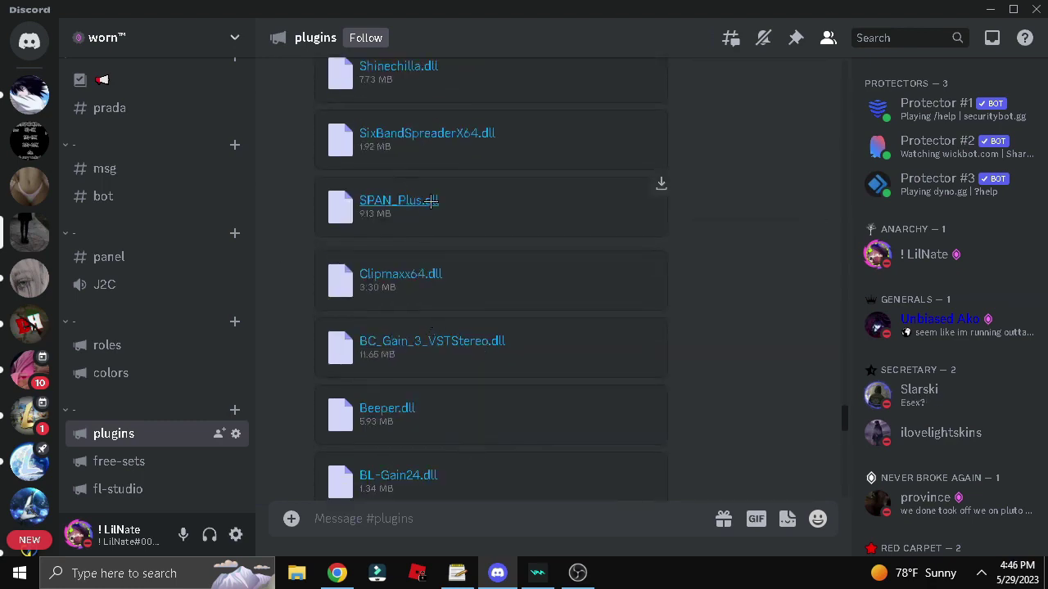
pyautogui.click(661, 183)
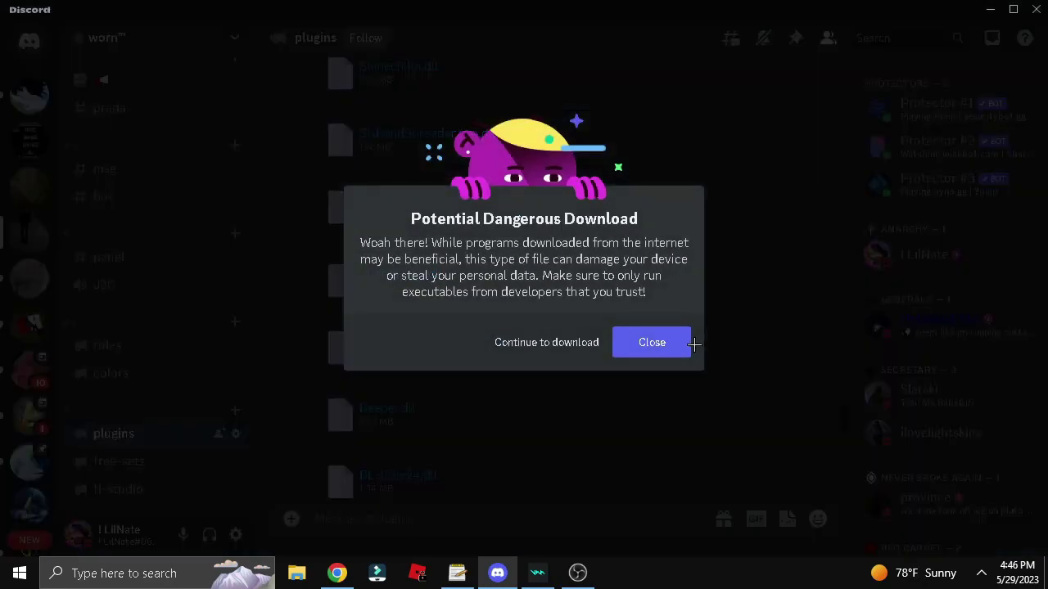
pyautogui.click(536, 342)
pyautogui.hotkey('alt', 'Tab')
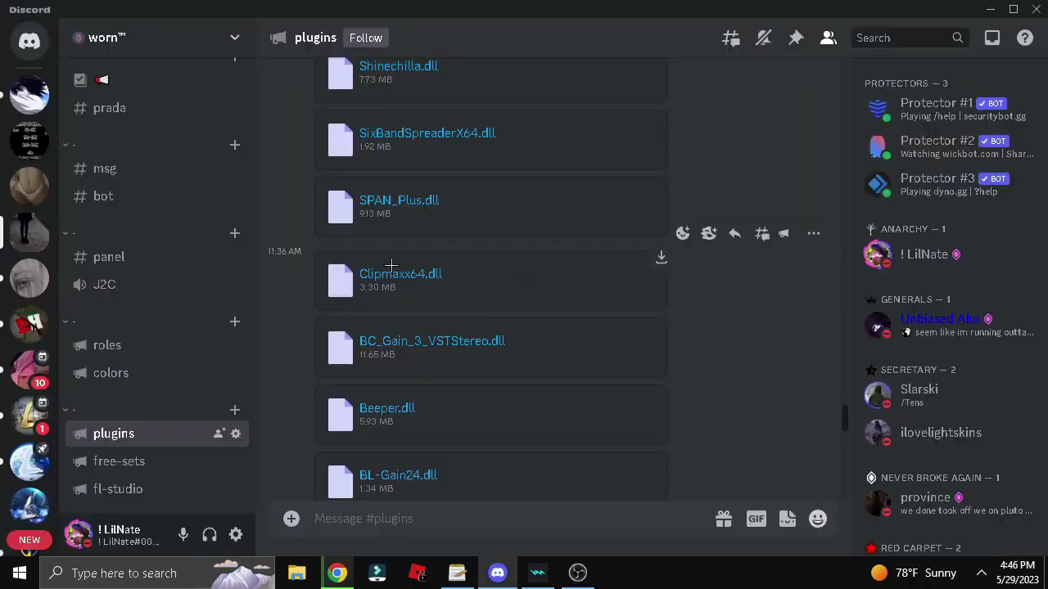
pyautogui.click(337, 573)
pyautogui.click(285, 530)
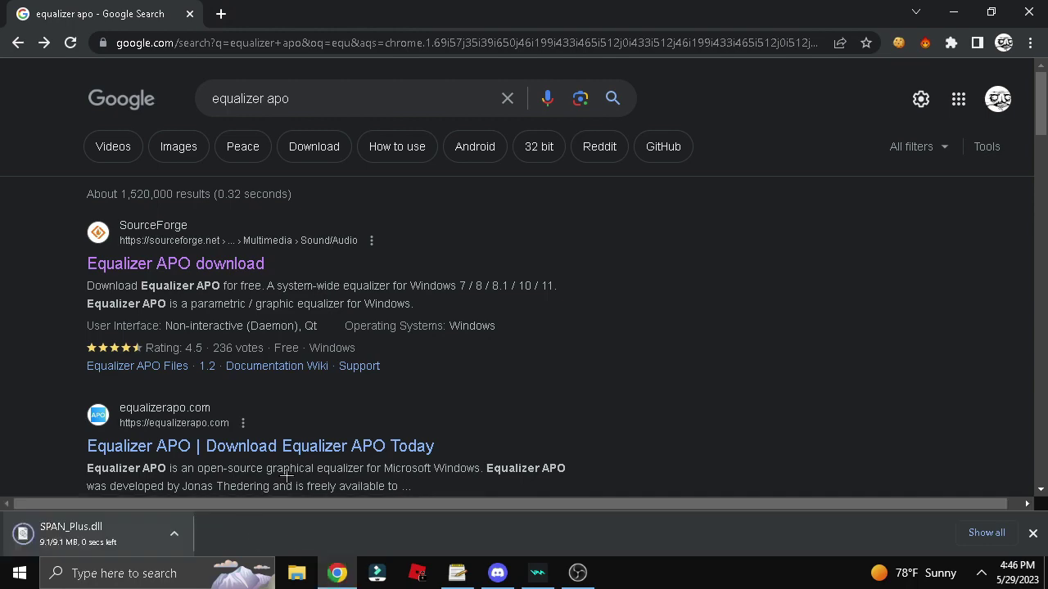
# In the Equalizer APO editor, open the add-filter list, then open and dismiss row 4's Include options
pyautogui.click(457, 573)
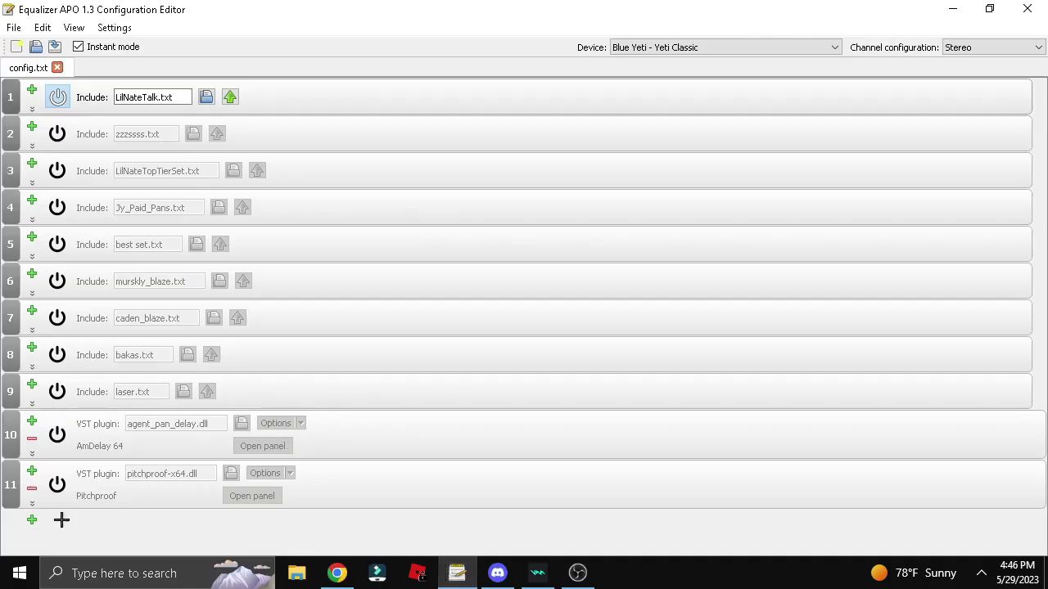
pyautogui.click(31, 520)
pyautogui.click(15, 526)
pyautogui.click(31, 216)
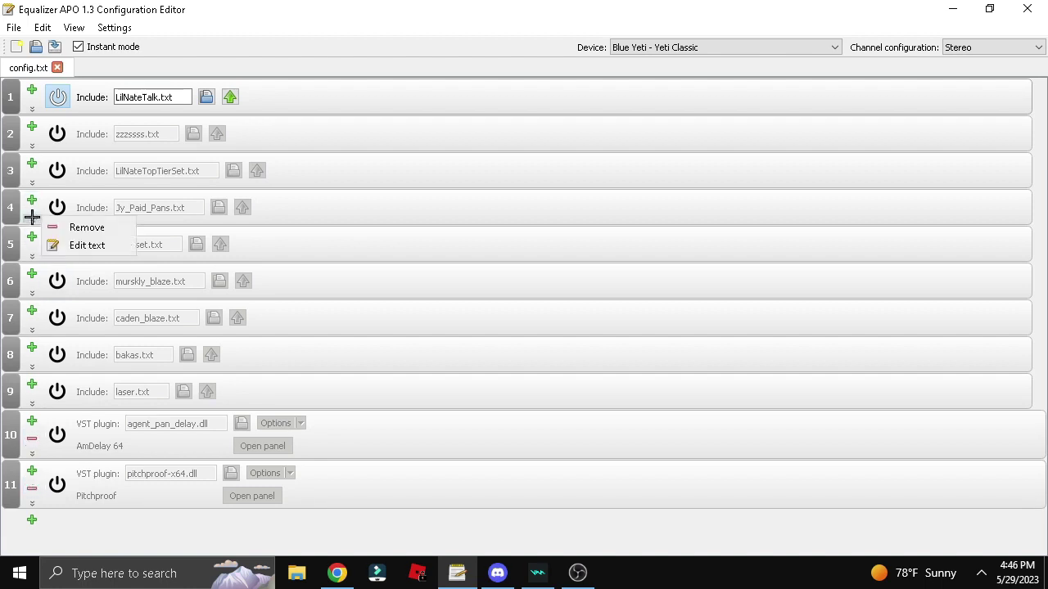
pyautogui.click(114, 515)
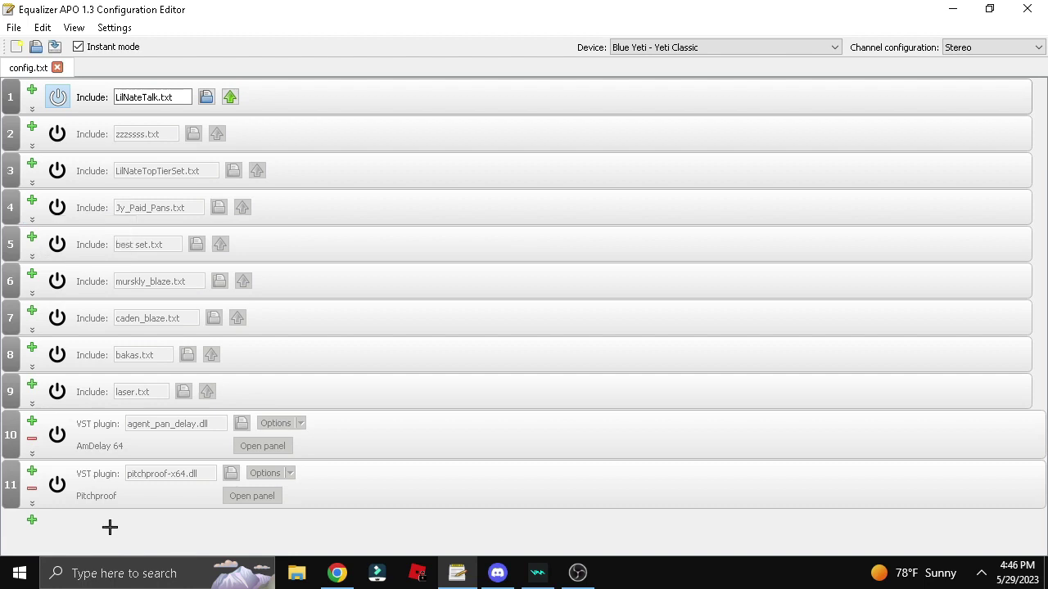
# Add a VST plugin row 12 and load the downloaded SPAN_Plus.dll into it
pyautogui.click(30, 522)
pyautogui.moveTo(74, 576)
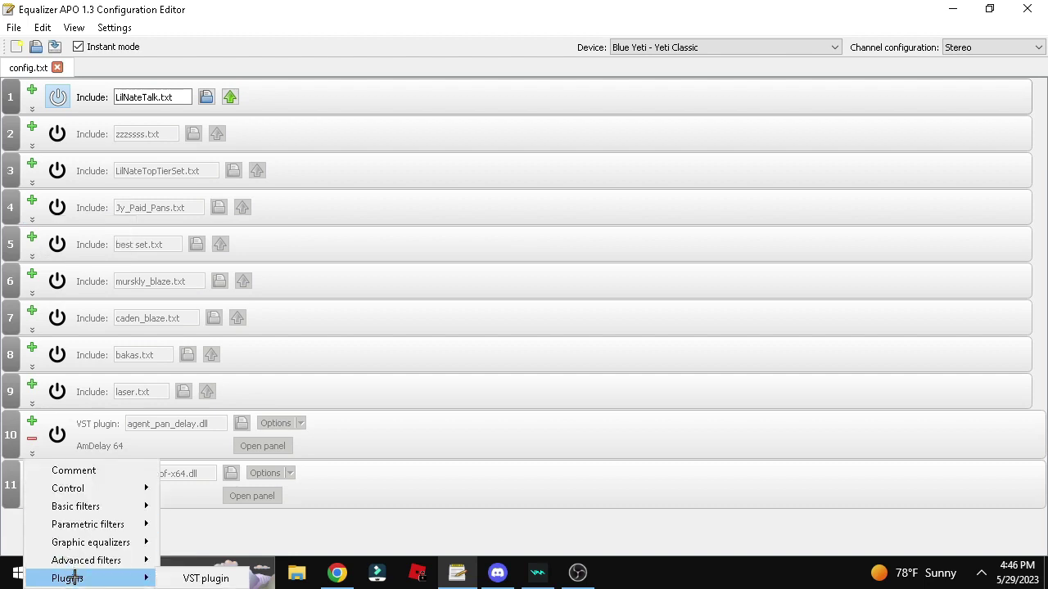
pyautogui.click(187, 577)
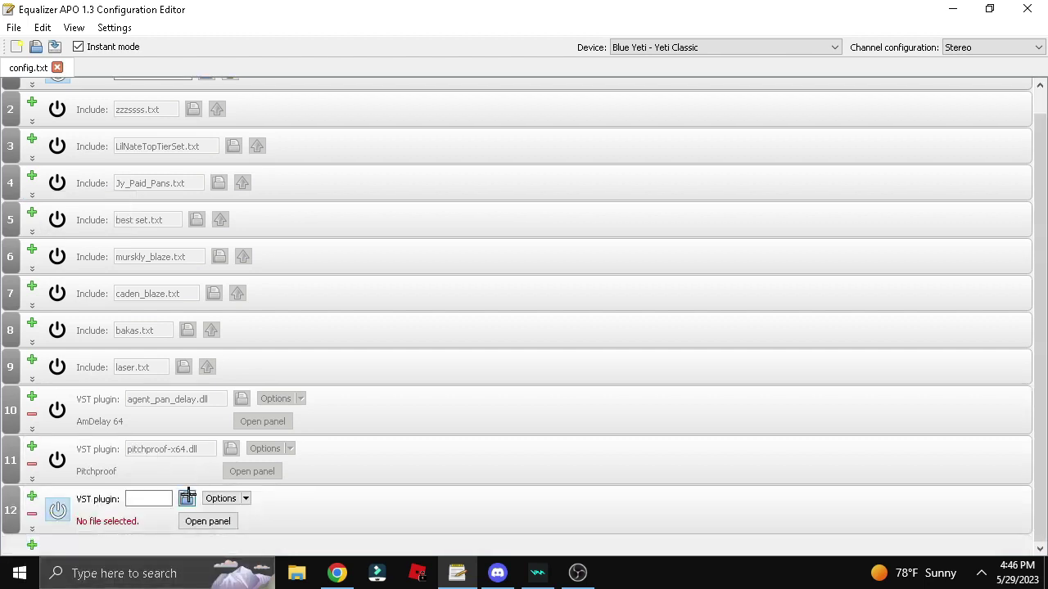
pyautogui.click(186, 497)
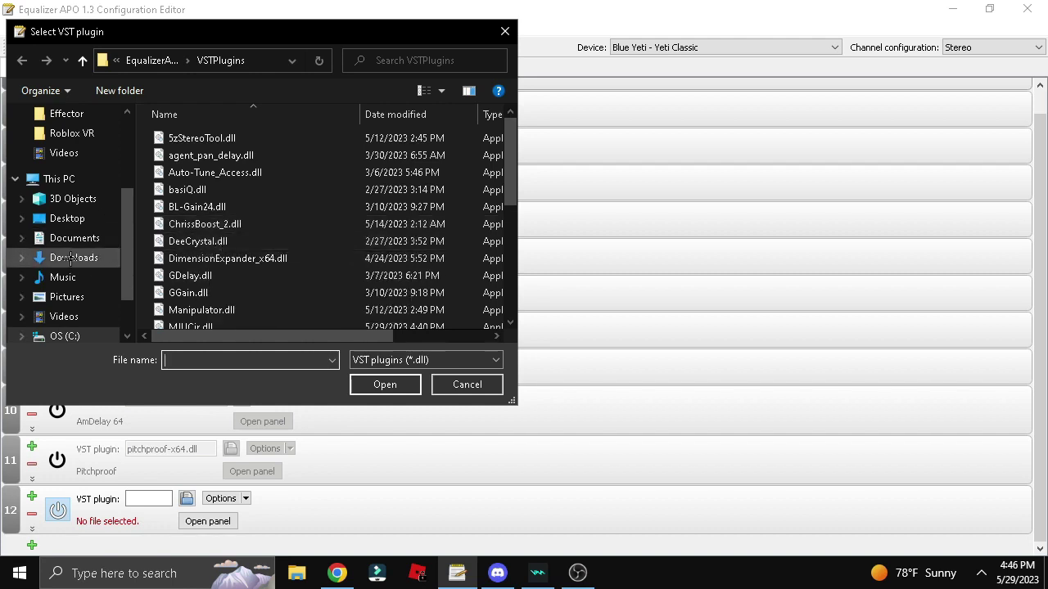
pyautogui.click(338, 572)
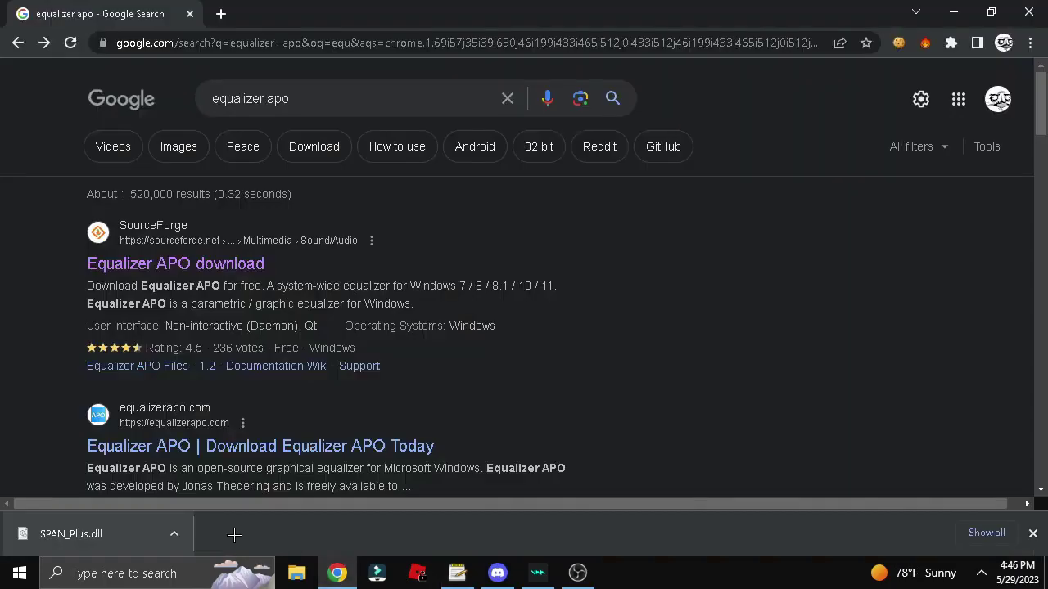
pyautogui.moveTo(86, 528); pyautogui.dragTo(291, 234)
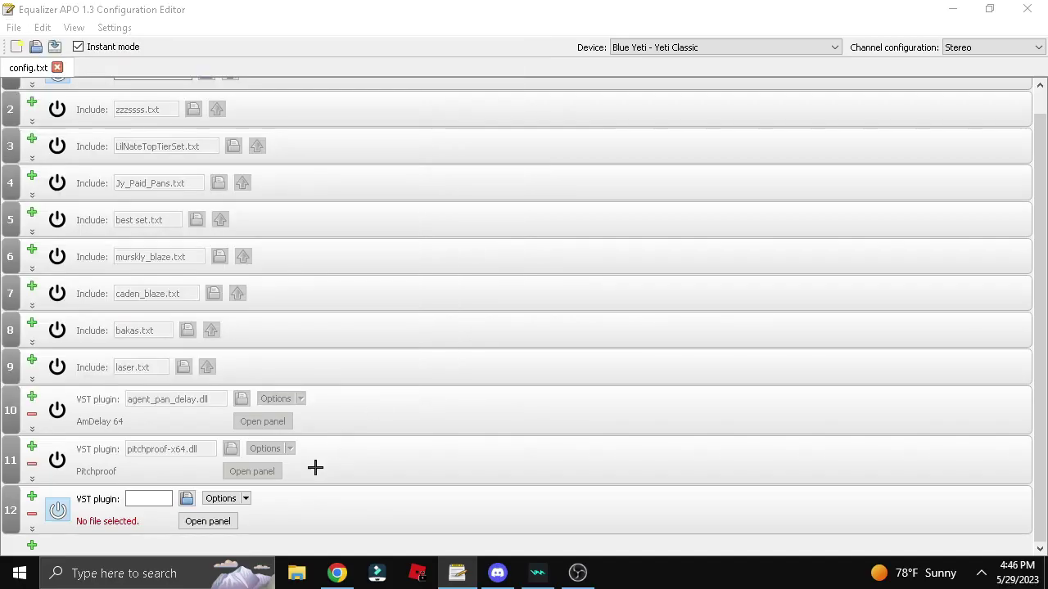
# Open the SPAN Plus panel, zoom the level scale to about -58 to -72 dB, and set metering to LUFS-SL
pyautogui.click(236, 519)
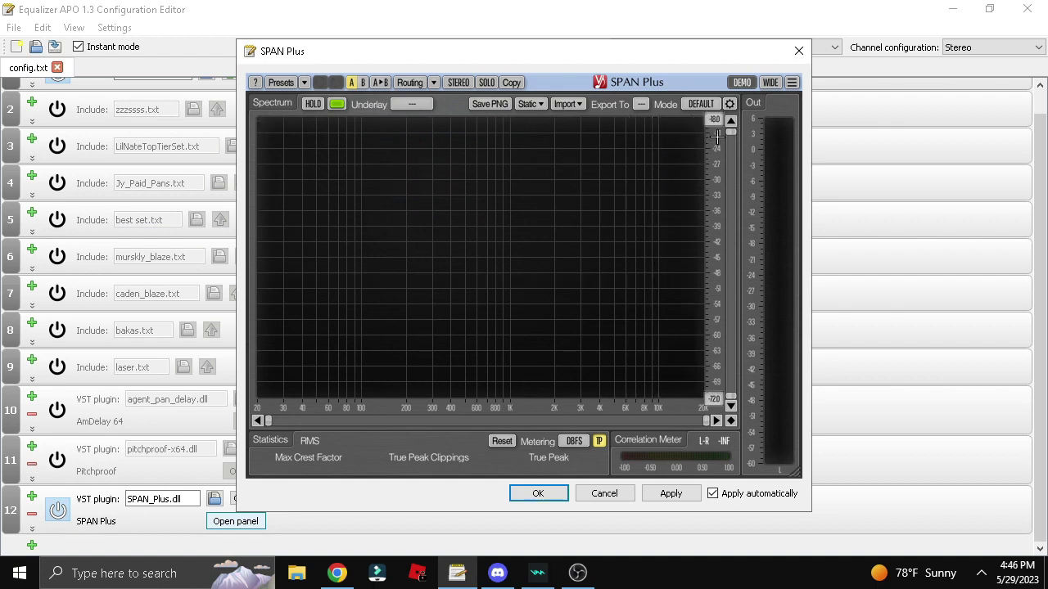
pyautogui.moveTo(714, 122); pyautogui.dragTo(714, 245)
pyautogui.moveTo(730, 282); pyautogui.dragTo(730, 336)
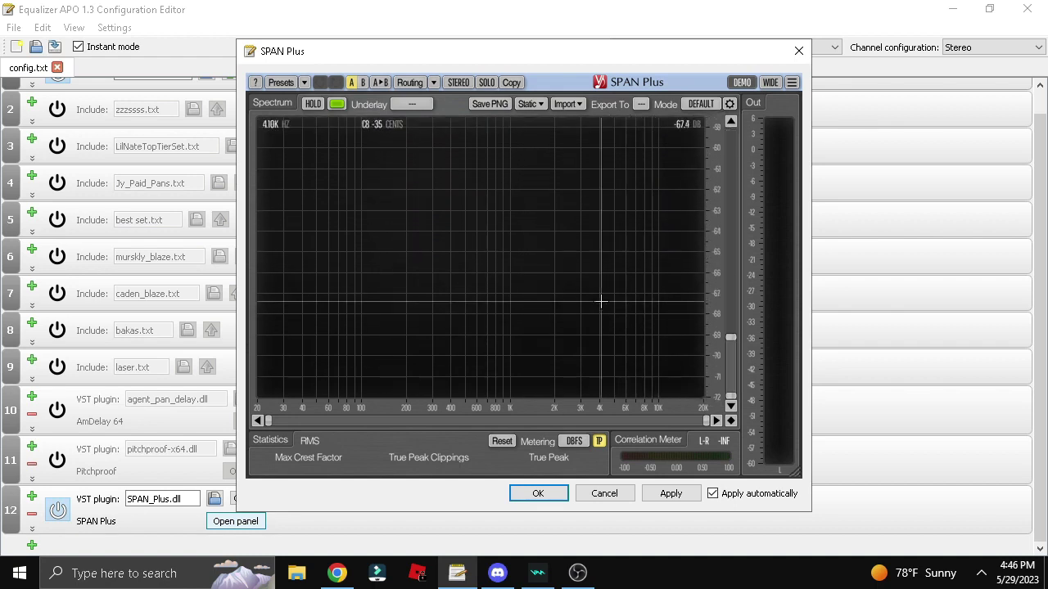
pyautogui.click(577, 442)
pyautogui.click(574, 390)
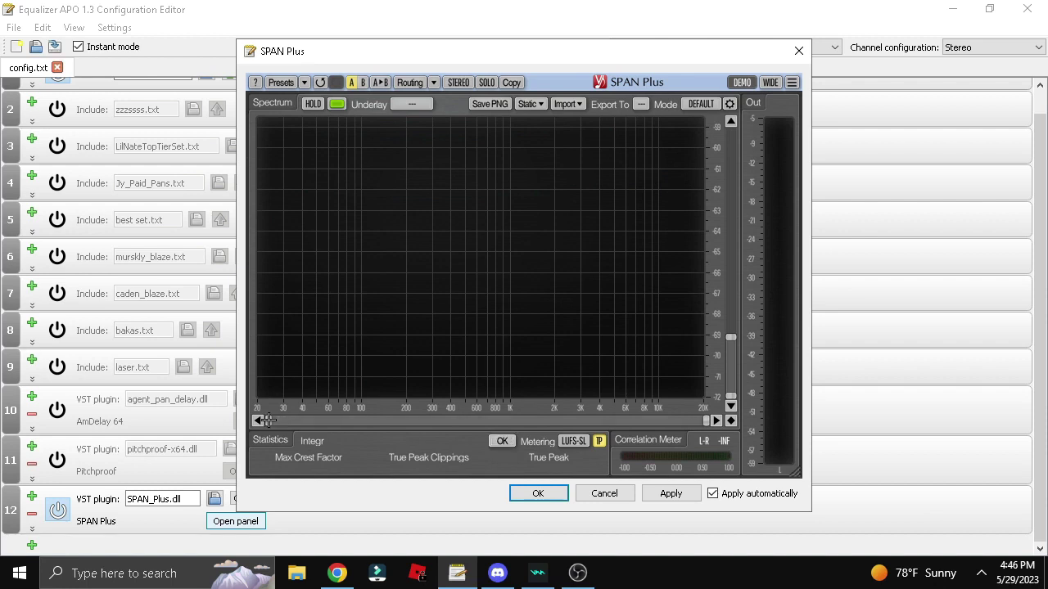
# Turn on spectrum hold, set the underlay to G-3, close SPAN Plus, and remove row 12
pyautogui.click(313, 102)
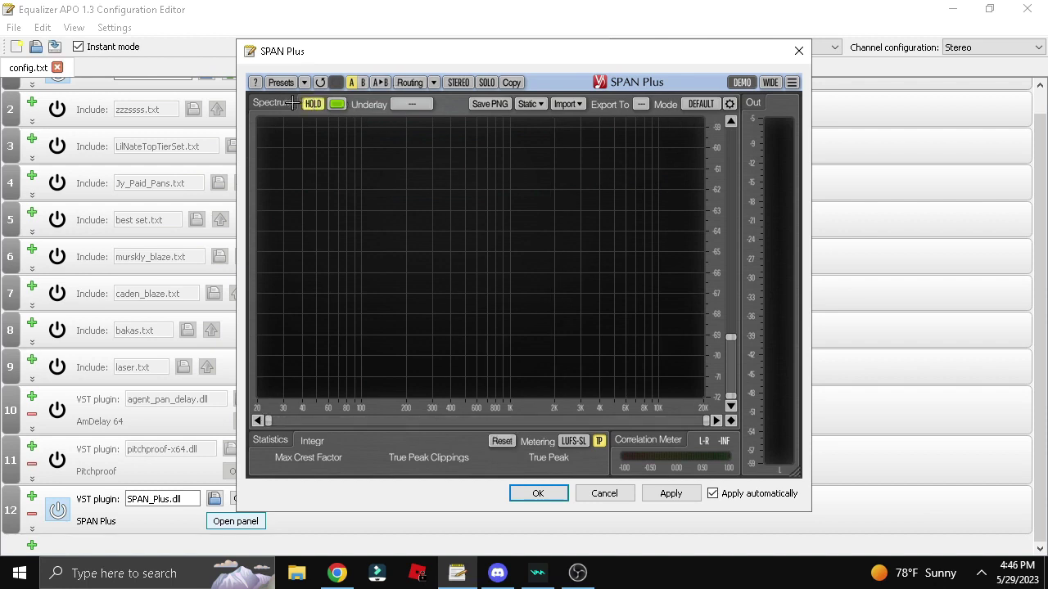
pyautogui.click(336, 104)
pyautogui.click(337, 184)
pyautogui.click(422, 104)
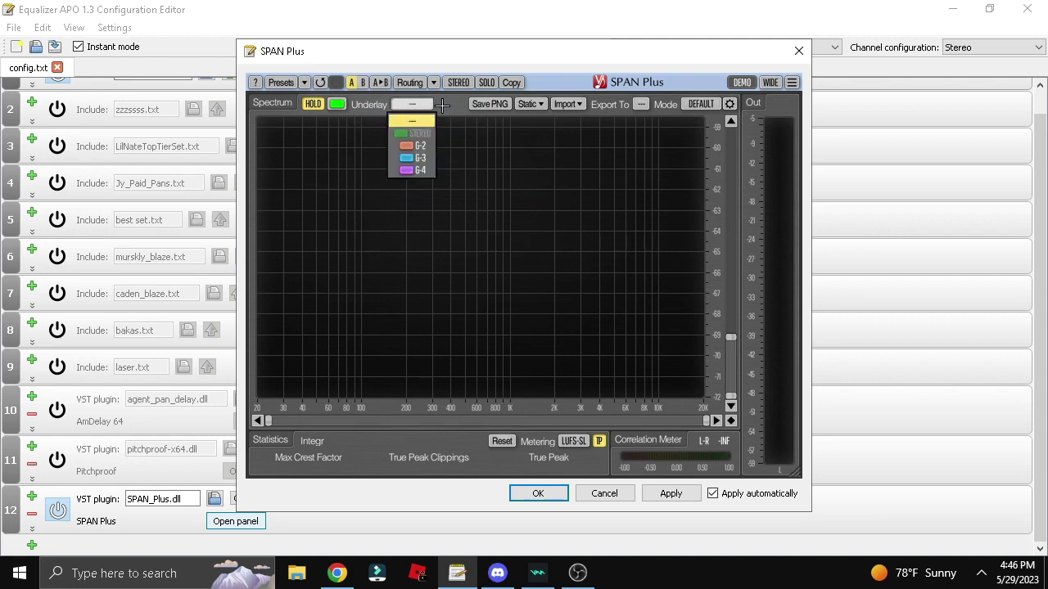
pyautogui.click(417, 157)
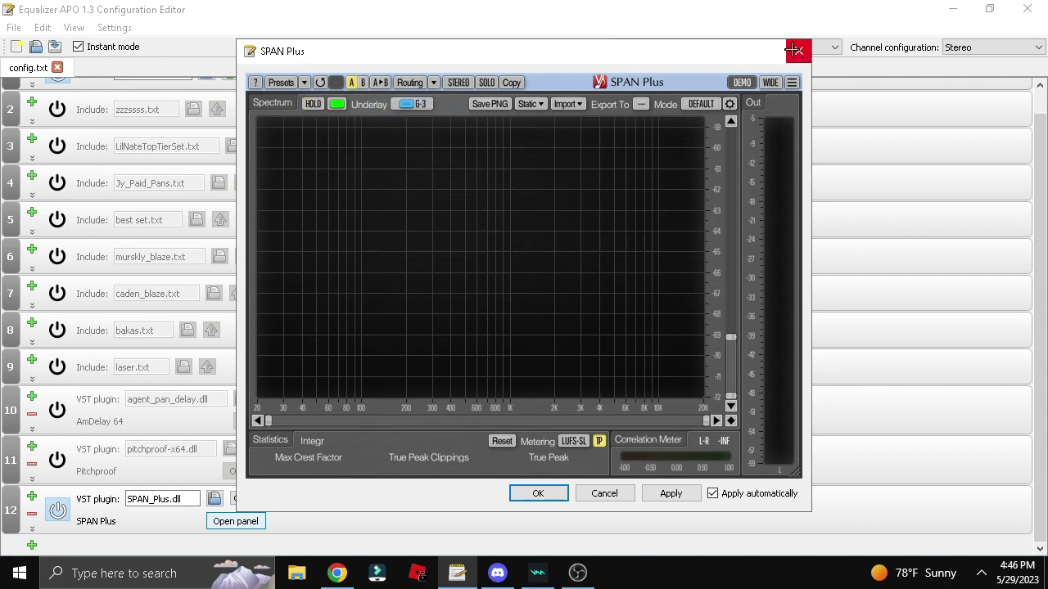
pyautogui.click(460, 82)
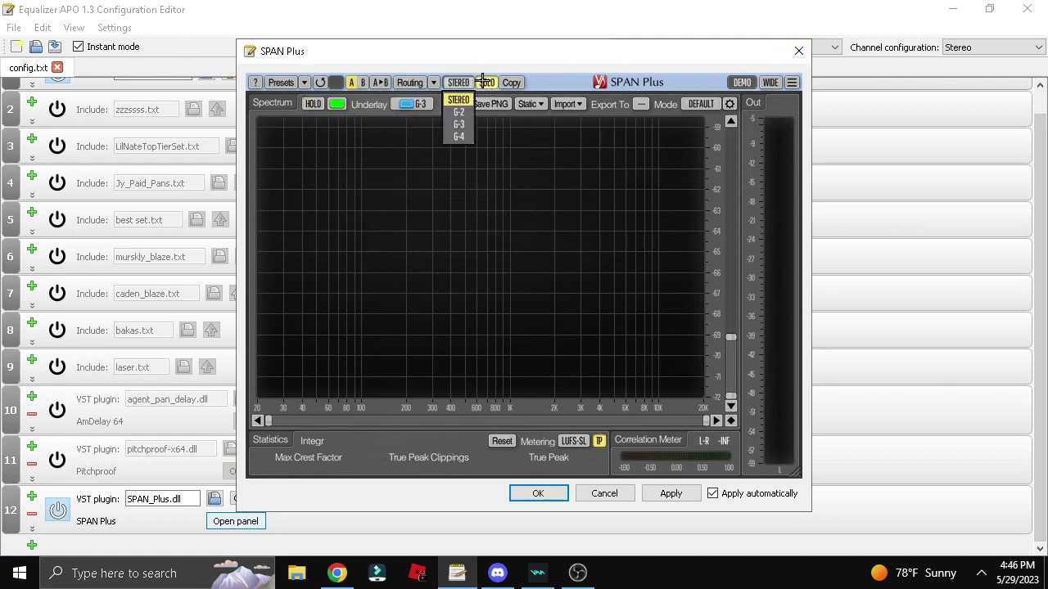
pyautogui.click(483, 82)
pyautogui.click(798, 51)
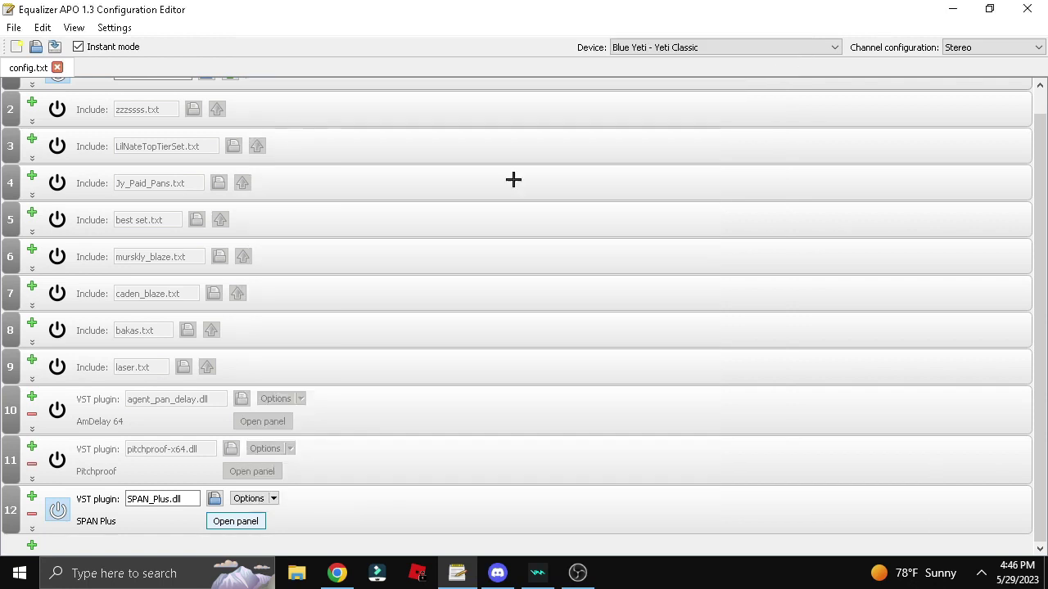
pyautogui.click(31, 513)
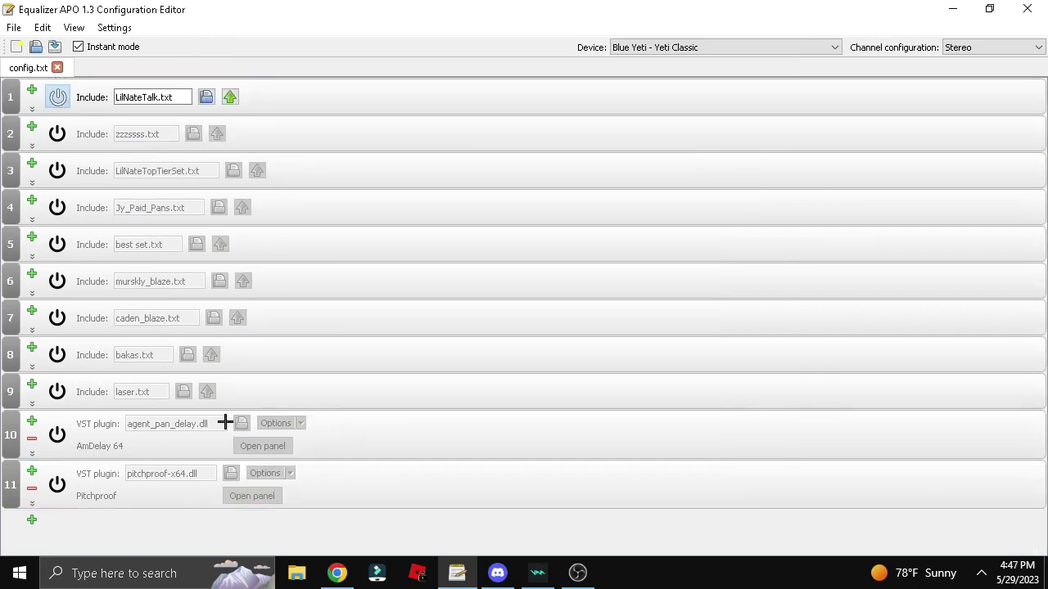
# Switch to Discord and scroll through the free-sets channel posts
pyautogui.click(342, 575)
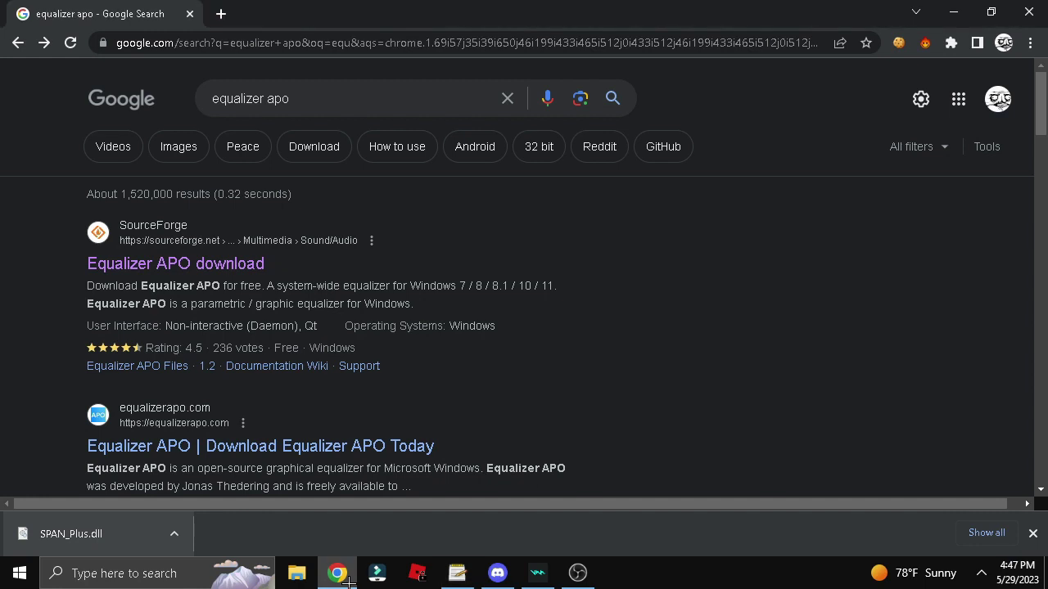
pyautogui.click(497, 573)
pyautogui.scroll(5, 123, 295)
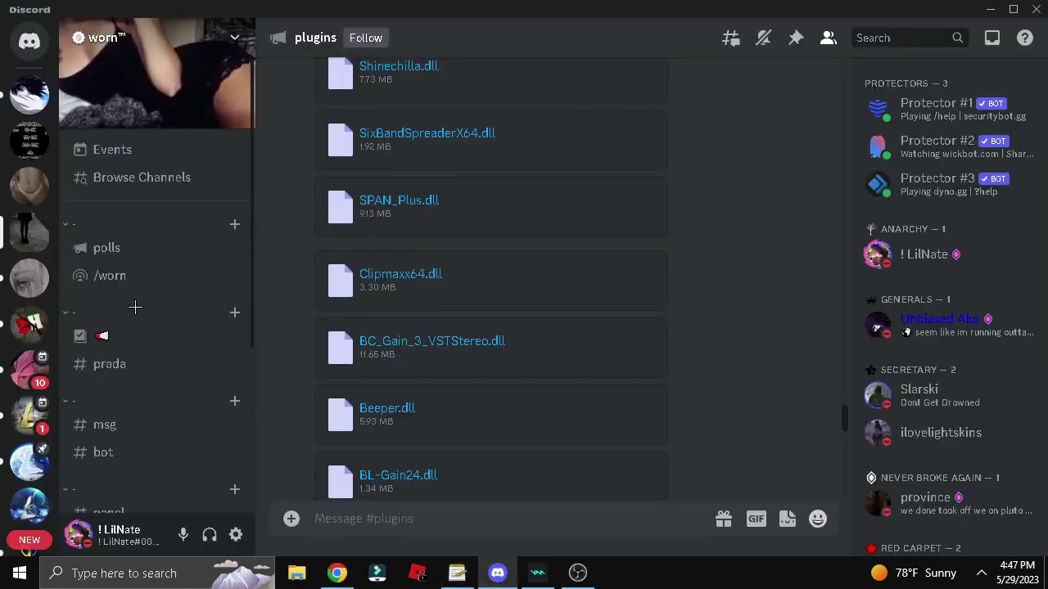
pyautogui.scroll(-5, 135, 307)
pyautogui.hotkey('alt', 'Down')
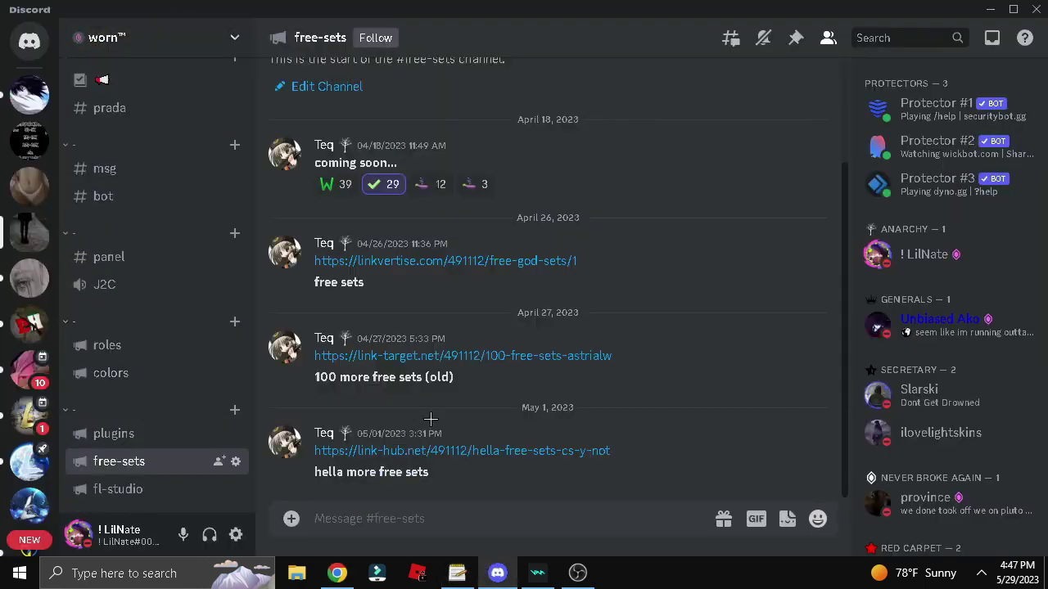
pyautogui.scroll(2, 432, 423)
pyautogui.scroll(-2, 432, 393)
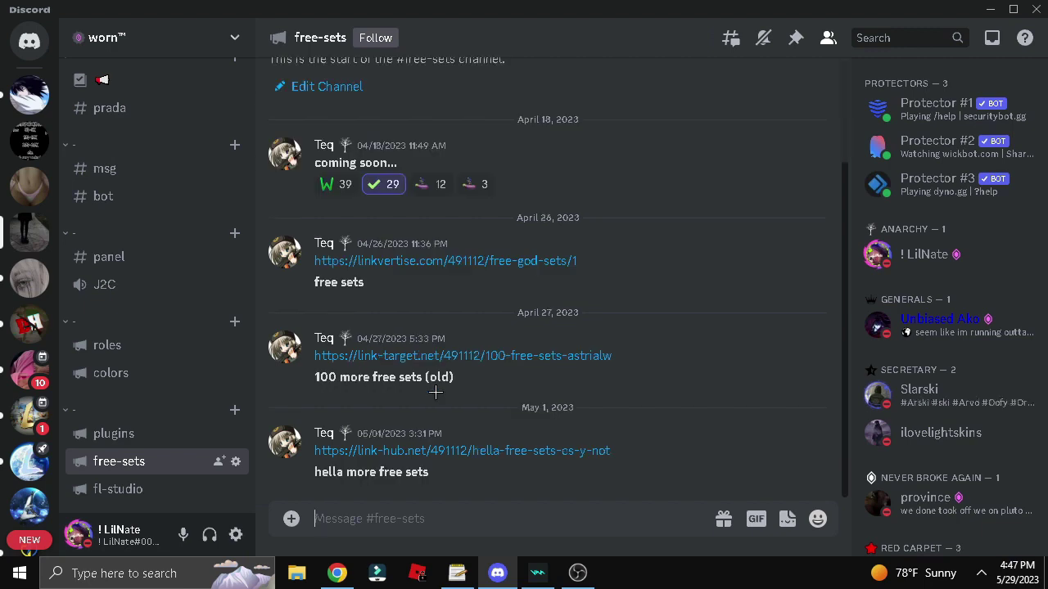
pyautogui.scroll(3, 122, 161)
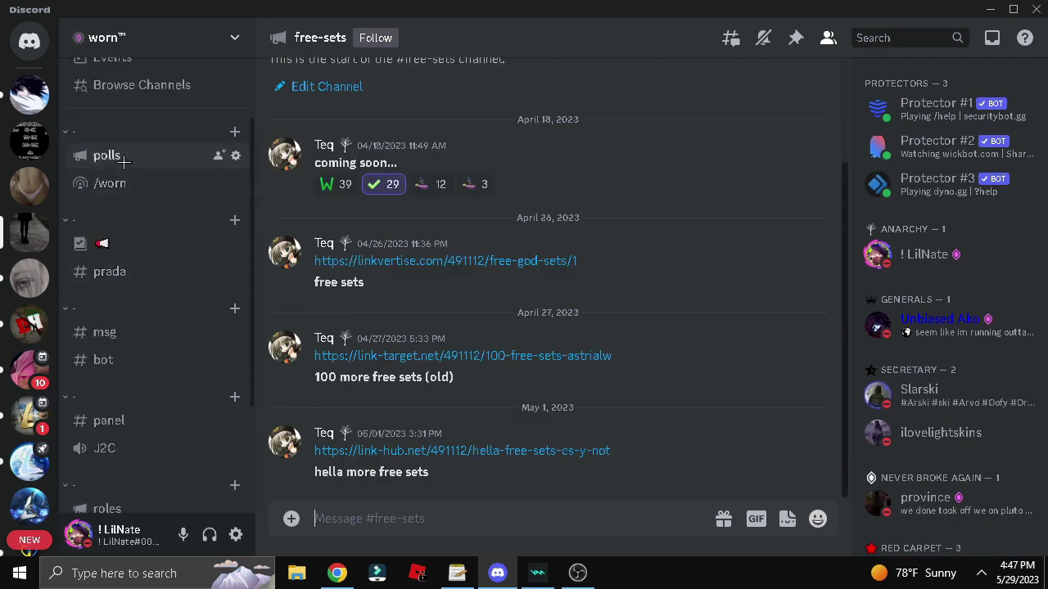
# Scroll back through the announcement channel posts, then minimize Discord
pyautogui.click(164, 243)
pyautogui.scroll(10, 391, 391)
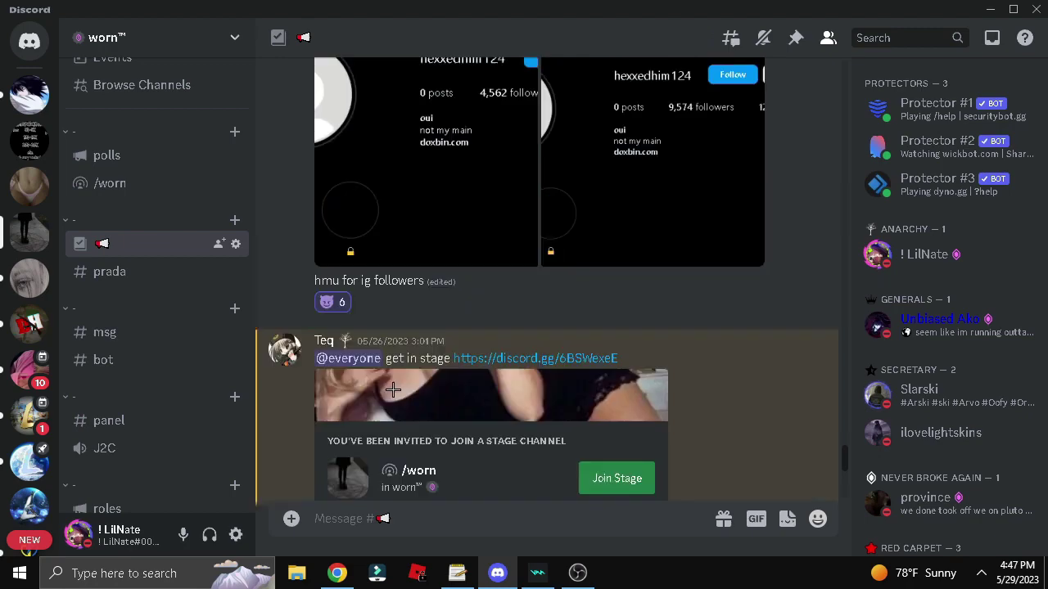
pyautogui.scroll(15, 392, 391)
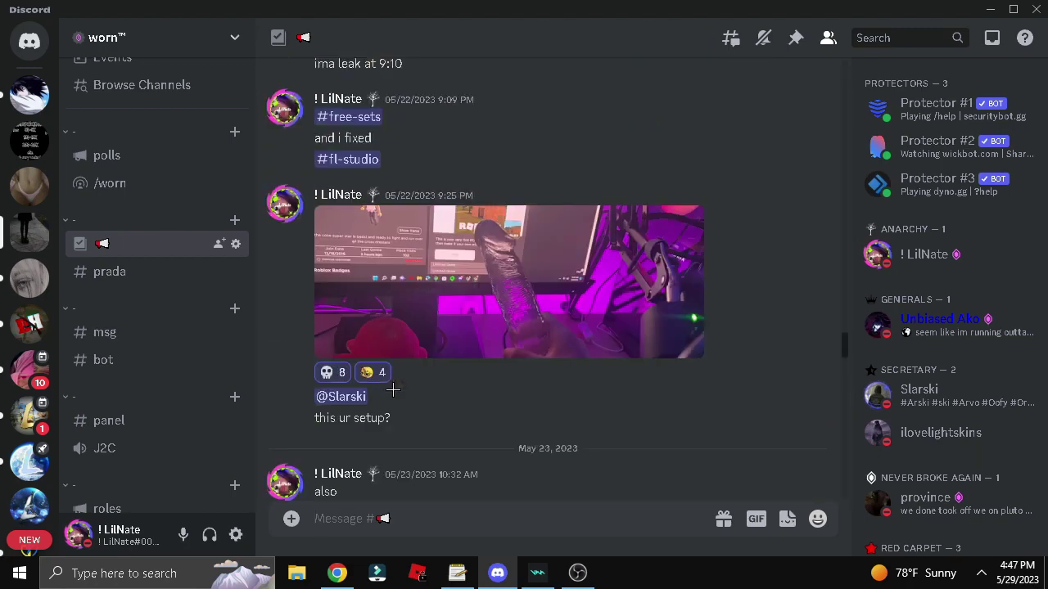
pyautogui.scroll(15, 393, 390)
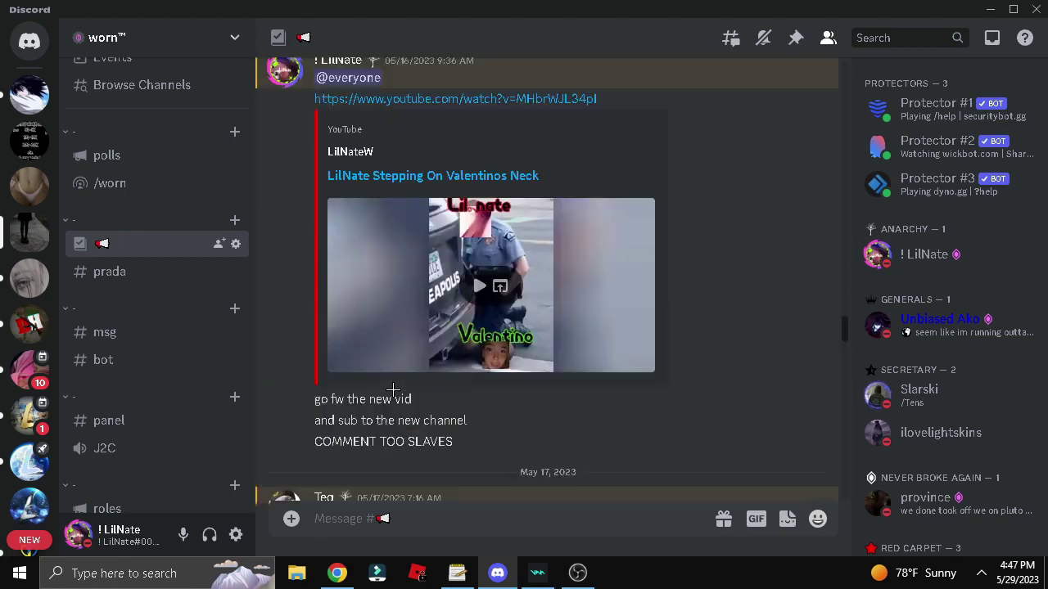
pyautogui.scroll(15, 393, 390)
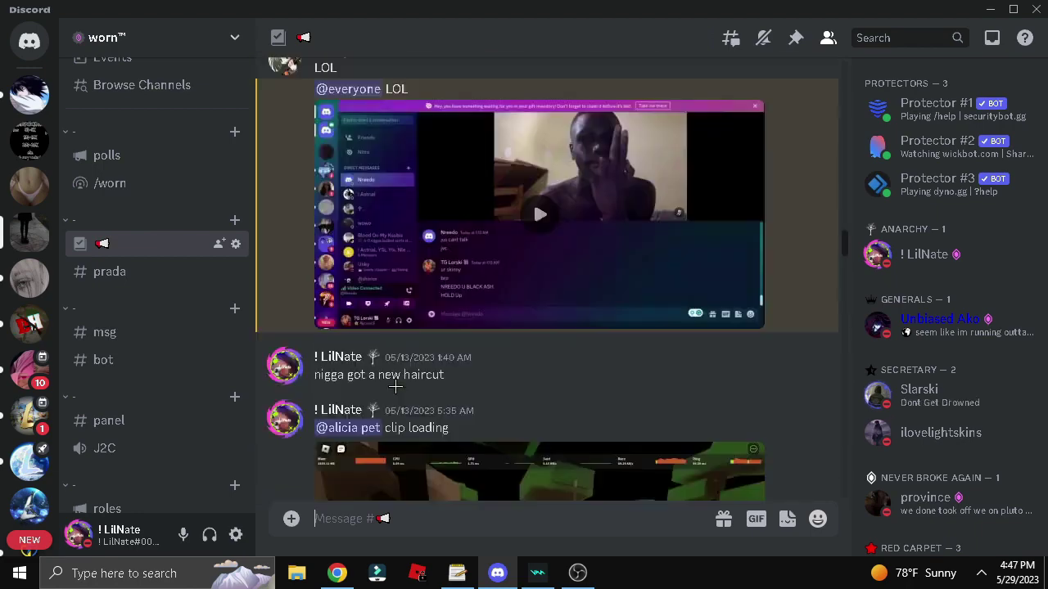
pyautogui.scroll(15, 394, 384)
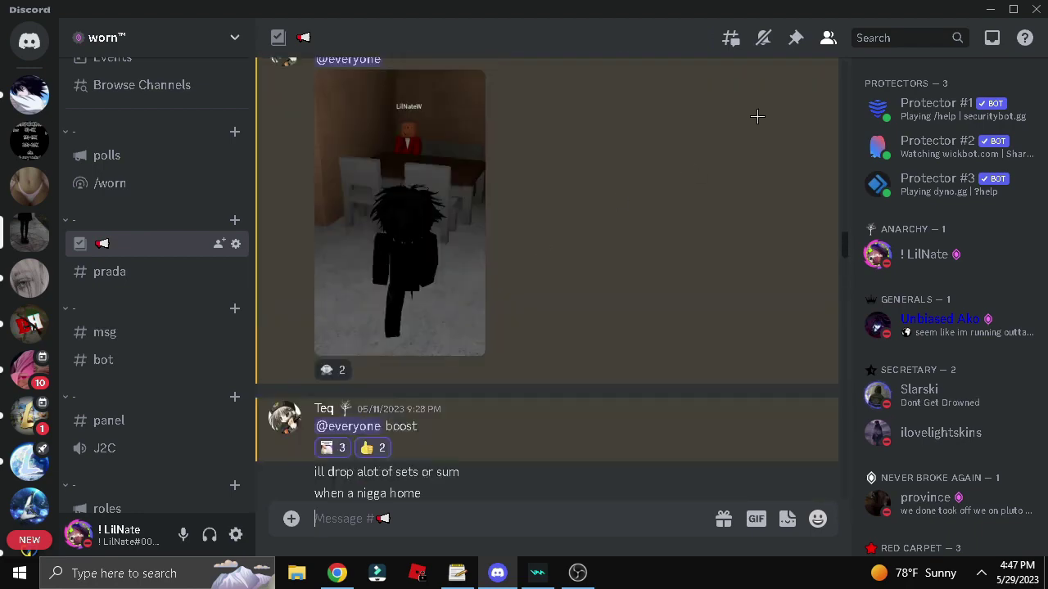
pyautogui.click(987, 9)
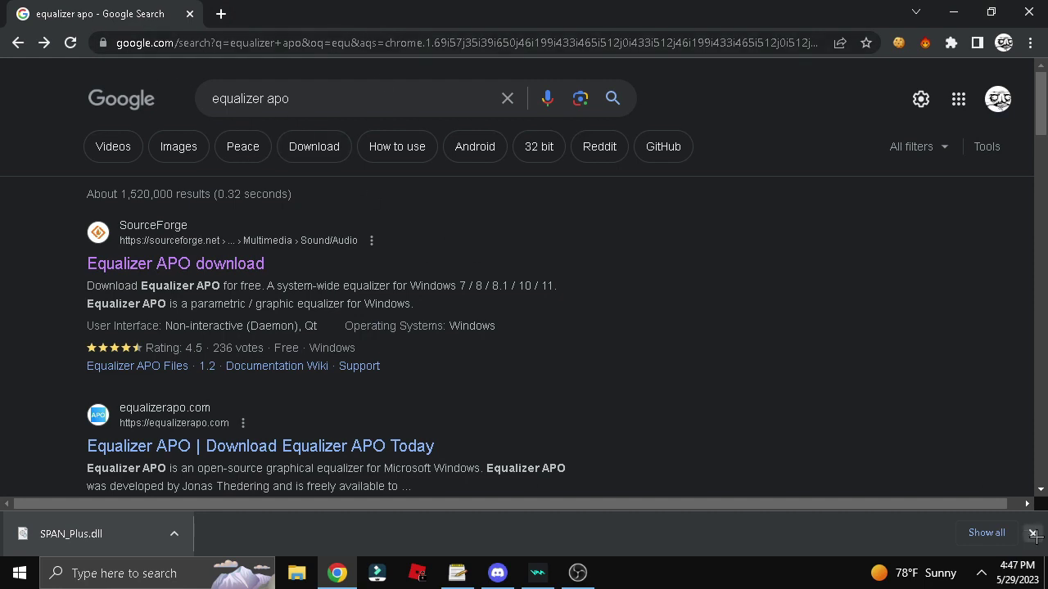
# Add an Include row 12 in Equalizer APO that loads bingchaling.txt
pyautogui.click(1031, 532)
pyautogui.click(456, 573)
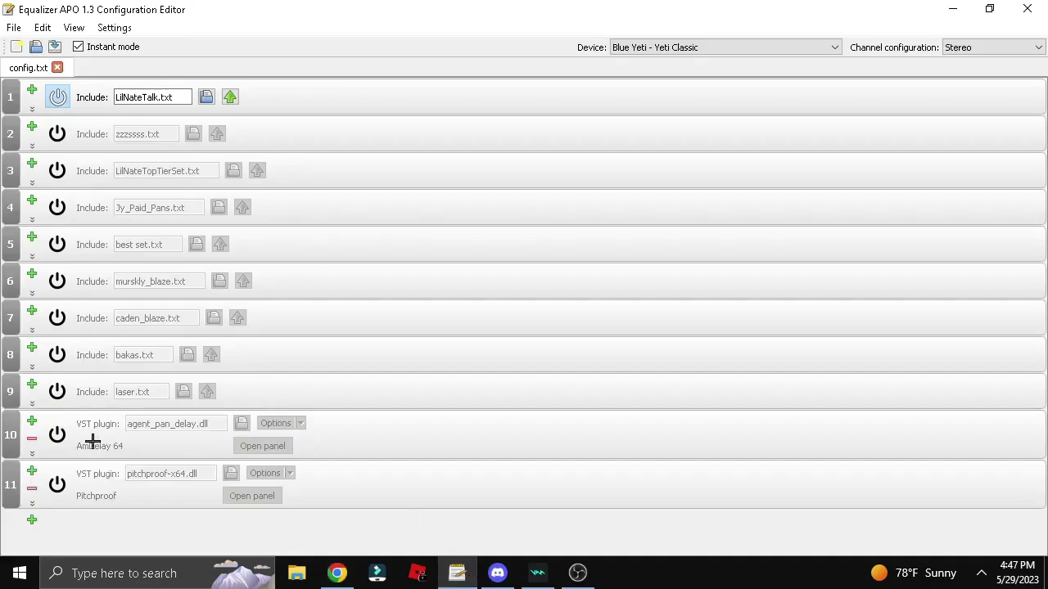
pyautogui.click(32, 520)
pyautogui.moveTo(64, 488)
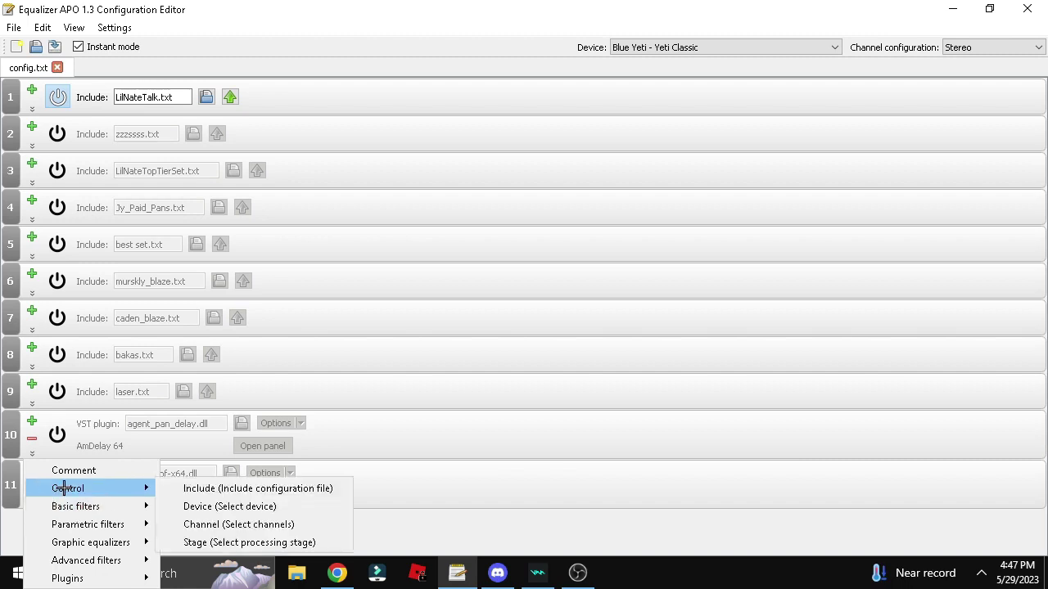
pyautogui.click(187, 488)
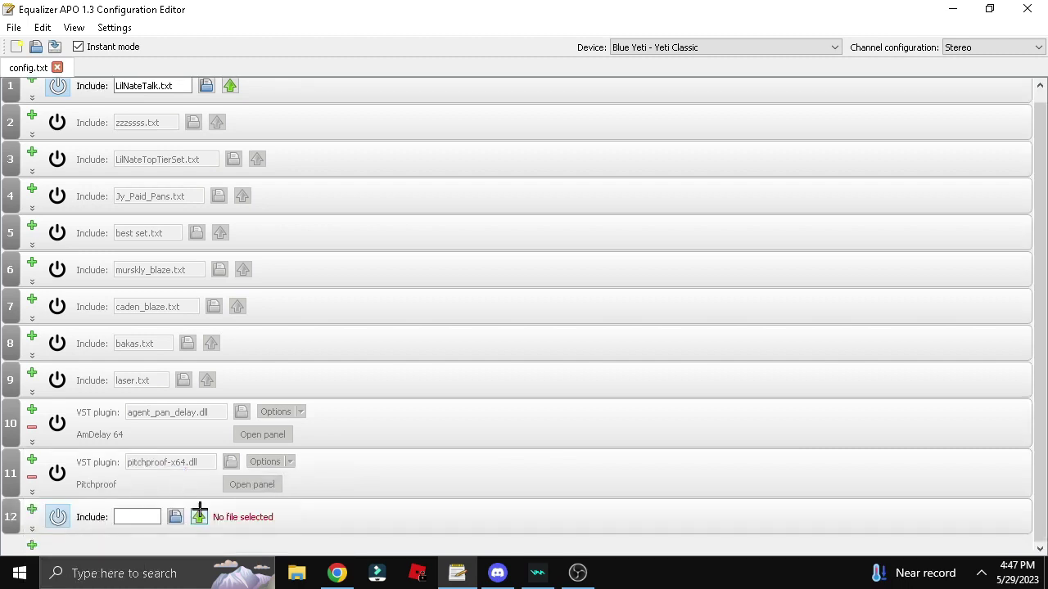
pyautogui.click(176, 518)
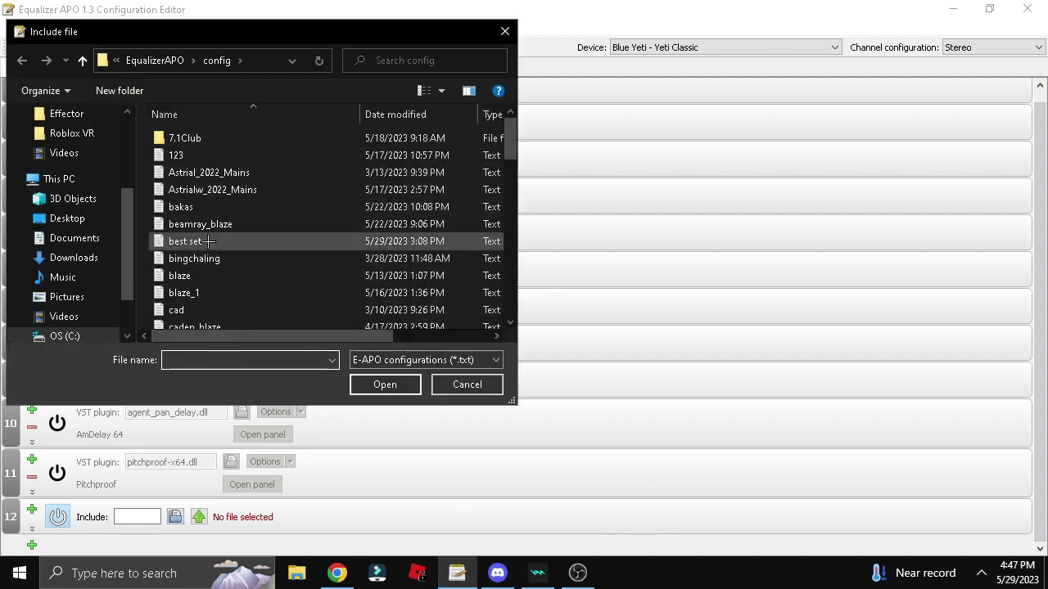
pyautogui.doubleClick(194, 258)
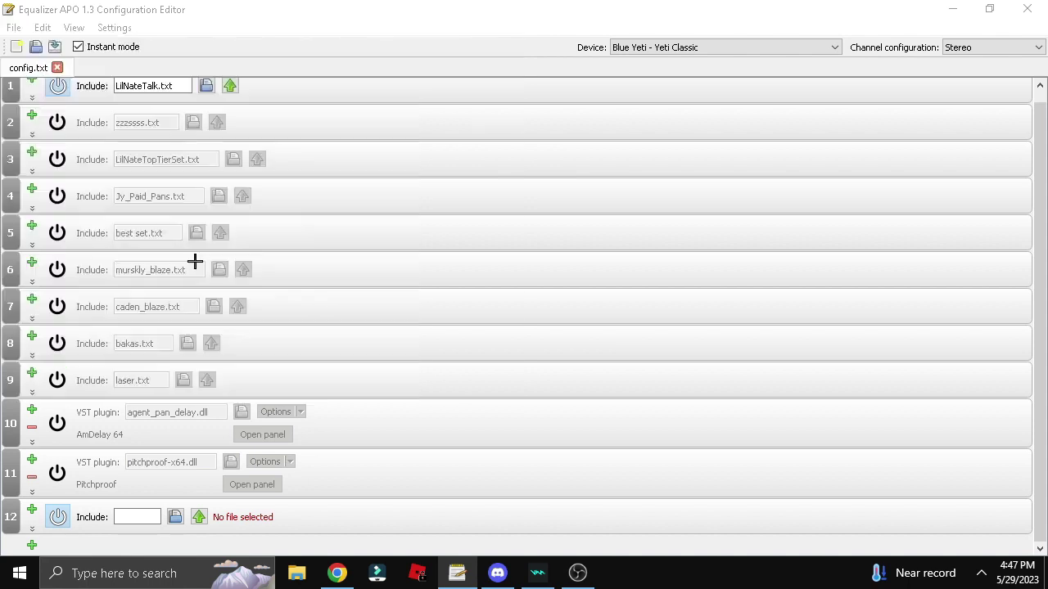
# Switch off the LilNateTalk.txt include in row 1
pyautogui.click(59, 90)
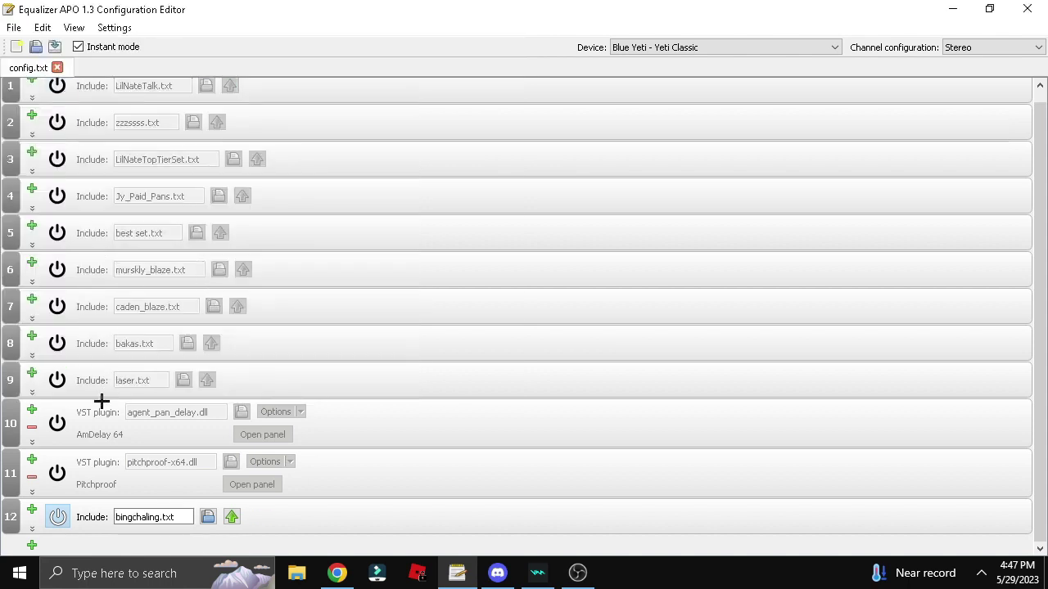
pyautogui.scroll(1, 101, 401)
pyautogui.scroll(-1, 55, 392)
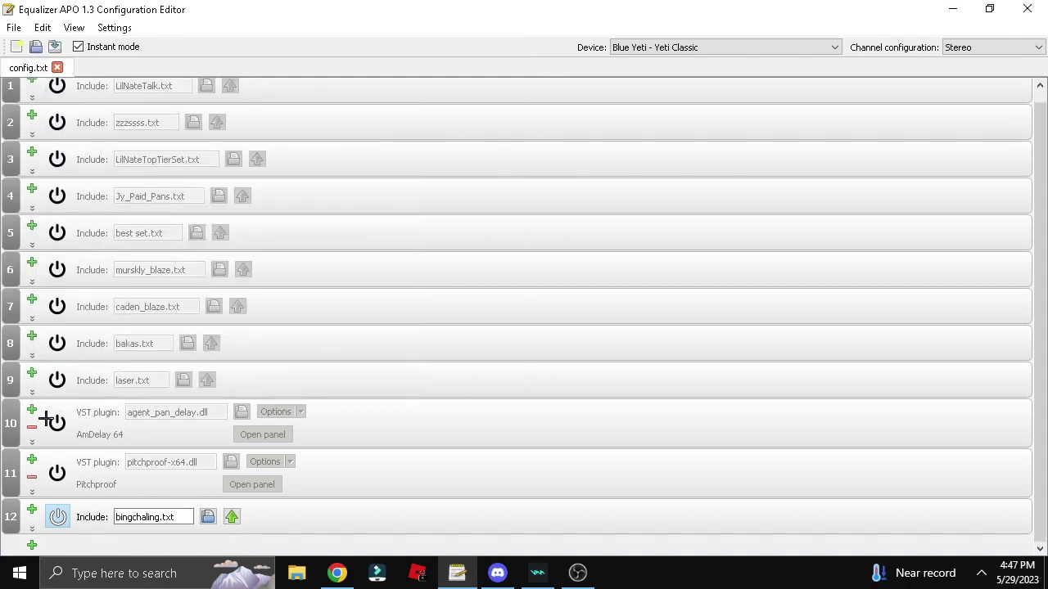
# View bingchaling.txt's filters, then close its tab to return to config.txt
pyautogui.click(233, 517)
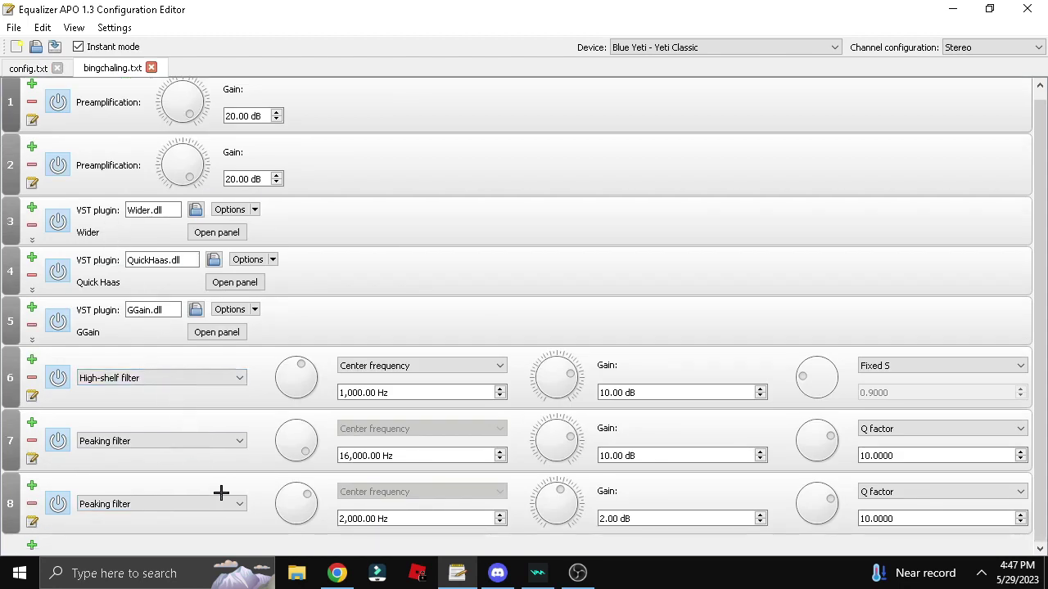
pyautogui.scroll(1, 135, 360)
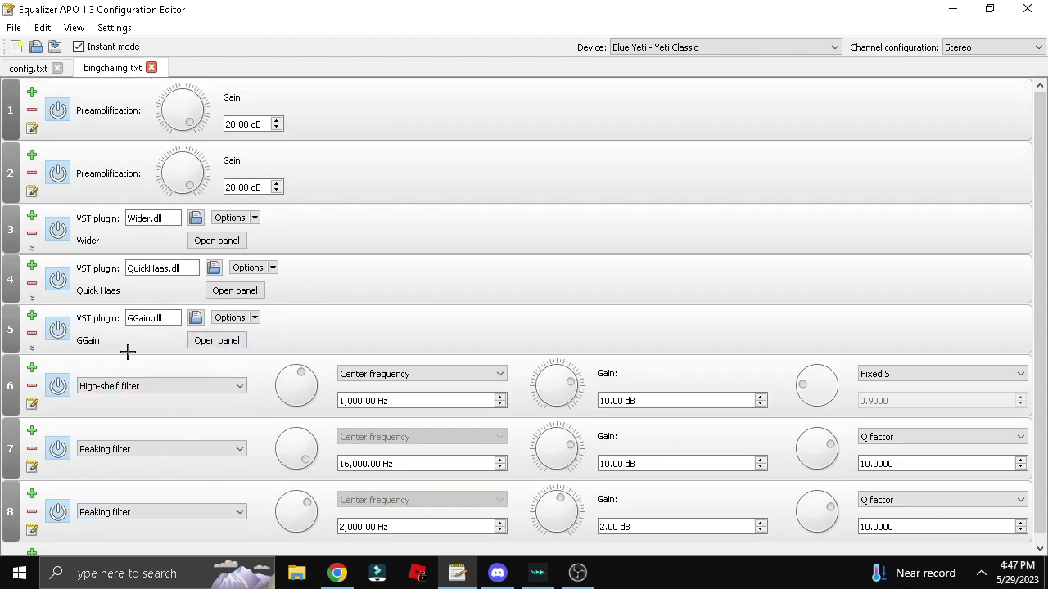
pyautogui.scroll(-1, 141, 406)
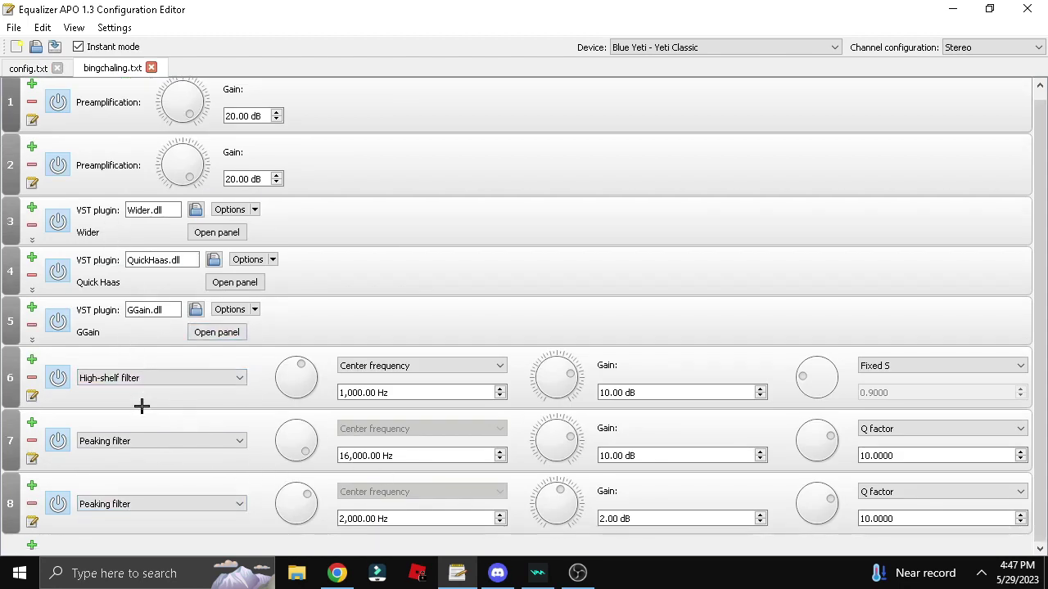
pyautogui.scroll(1, 205, 245)
pyautogui.click(152, 67)
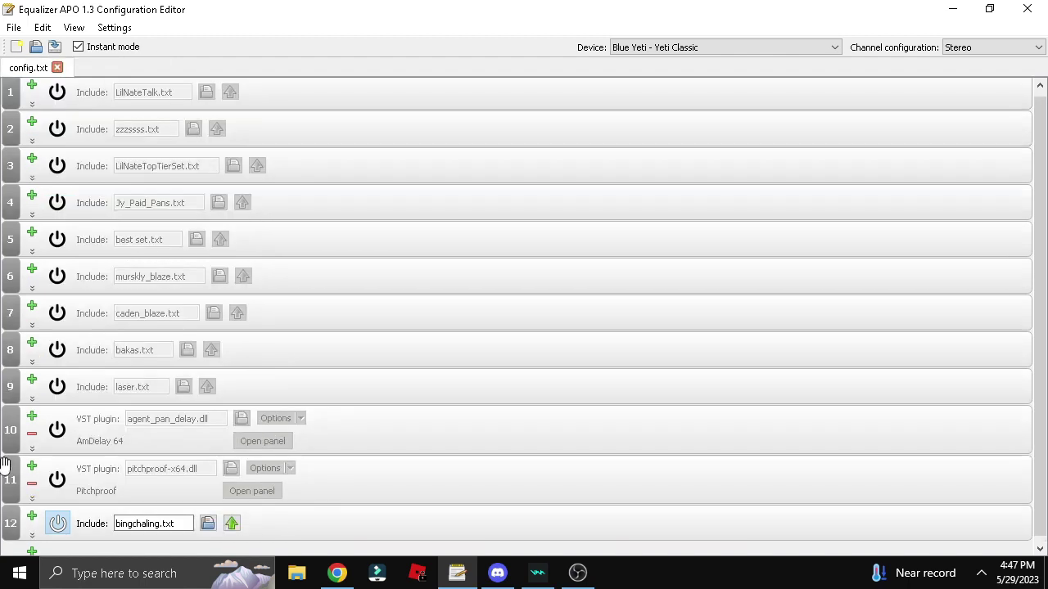
pyautogui.scroll(1, 130, 117)
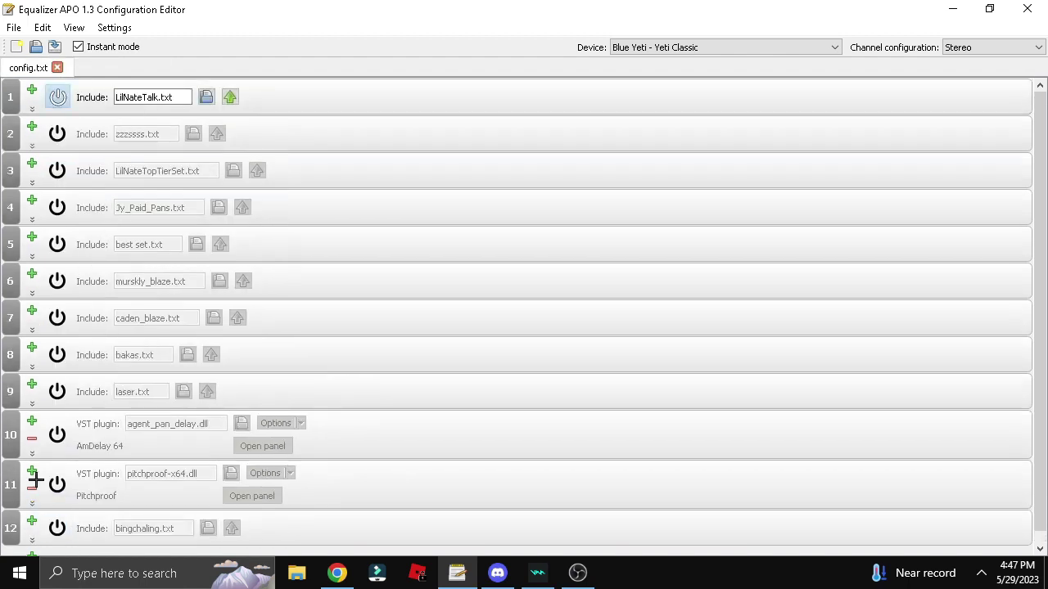
# Remove the bingchaling.txt include row 12
pyautogui.click(31, 540)
pyautogui.click(66, 536)
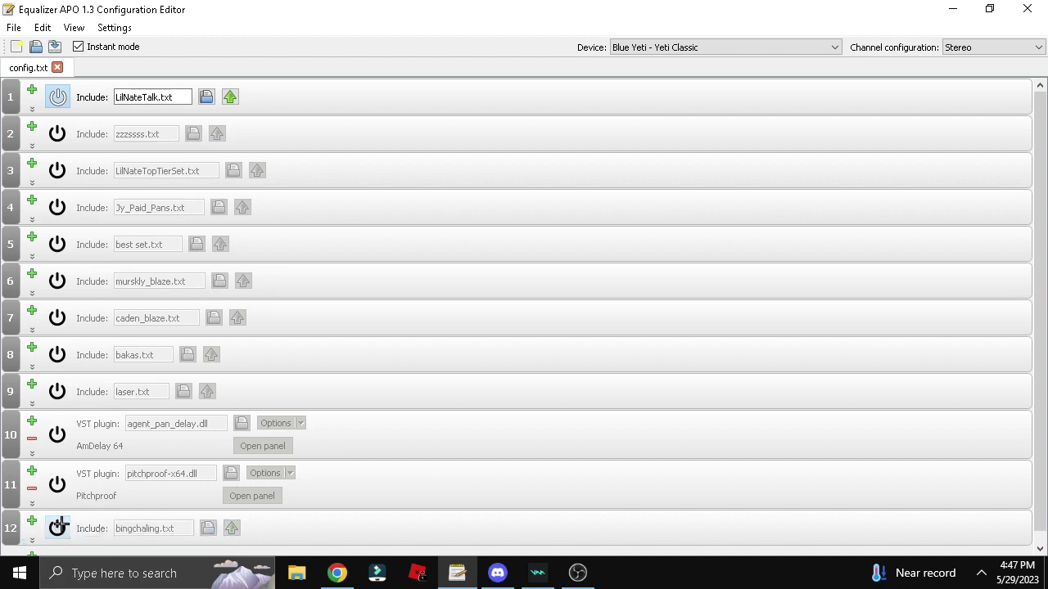
pyautogui.click(33, 542)
pyautogui.click(81, 547)
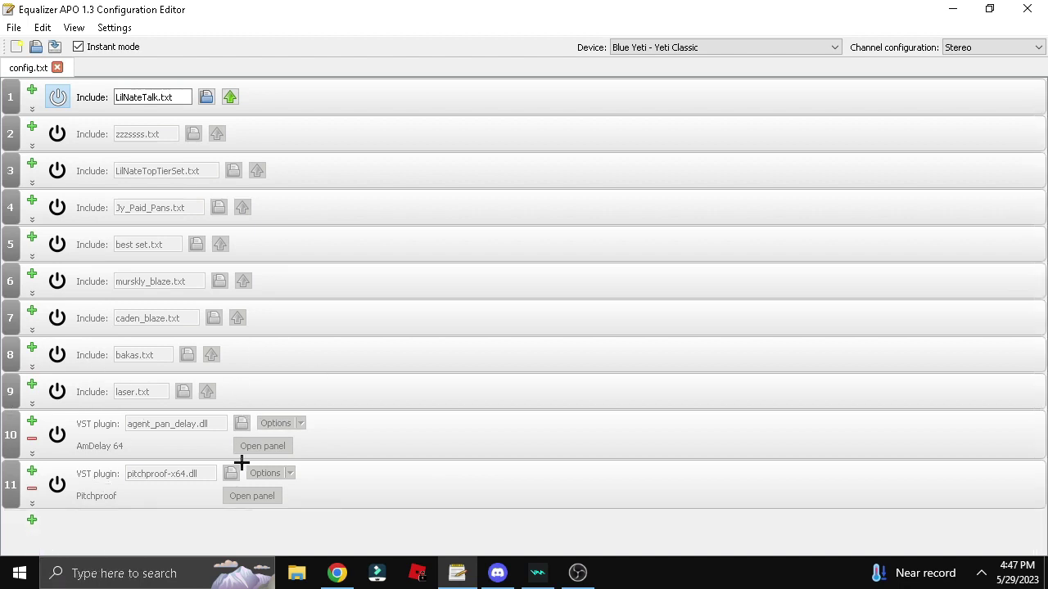
# Search Windows for 'sounds' and show the Recording devices list down to Blue Yeti
pyautogui.click(136, 572)
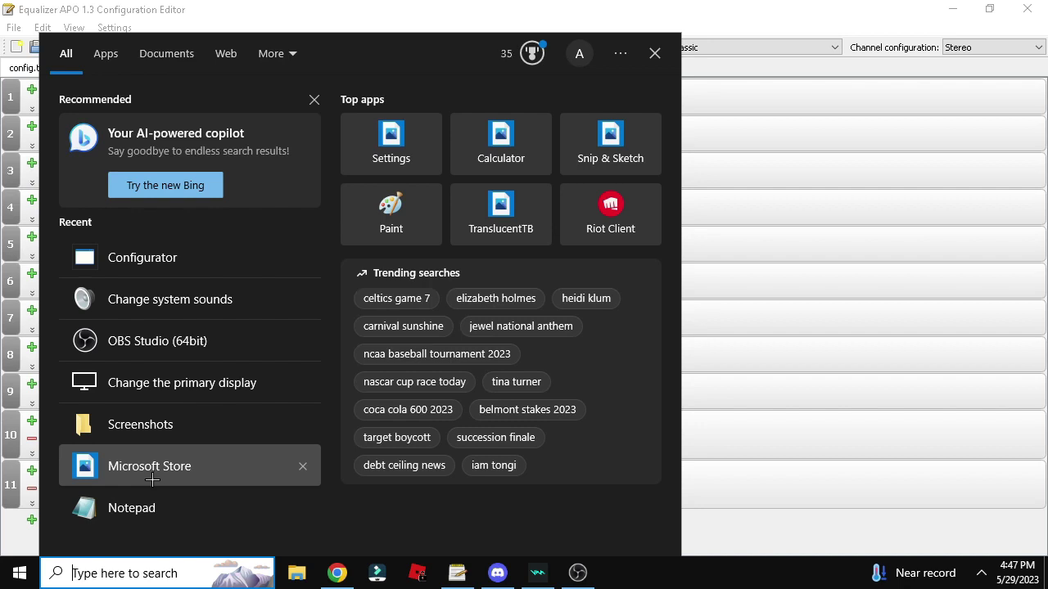
pyautogui.write('sounds')
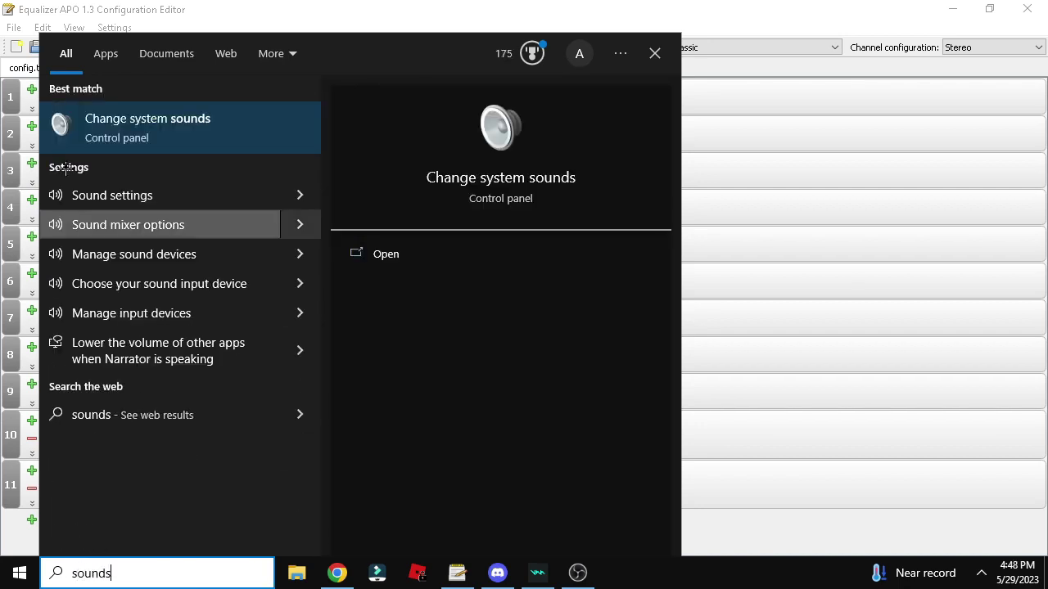
pyautogui.click(142, 127)
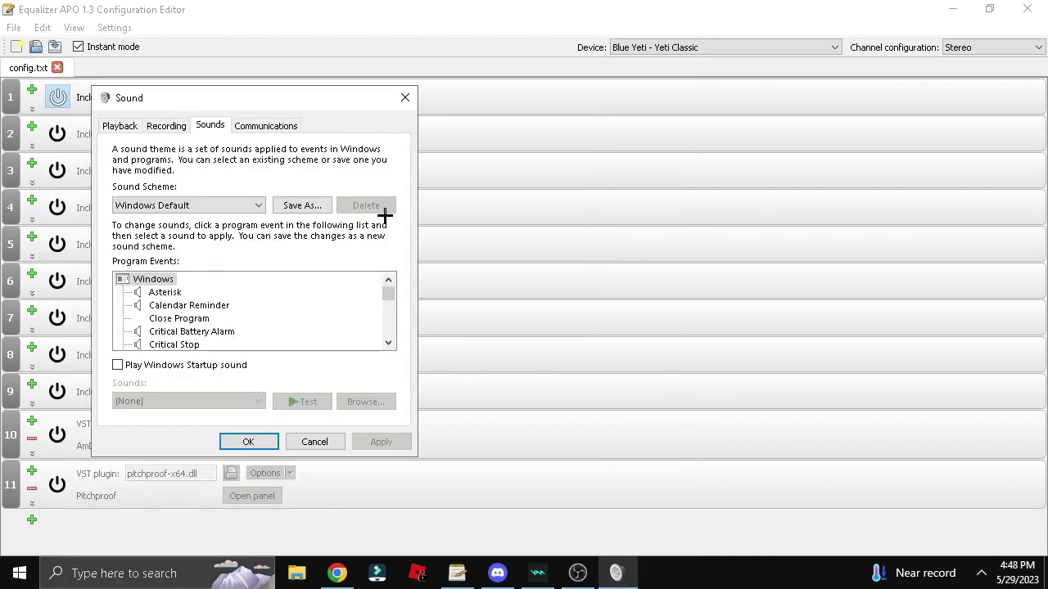
pyautogui.click(167, 125)
pyautogui.scroll(-1, 248, 341)
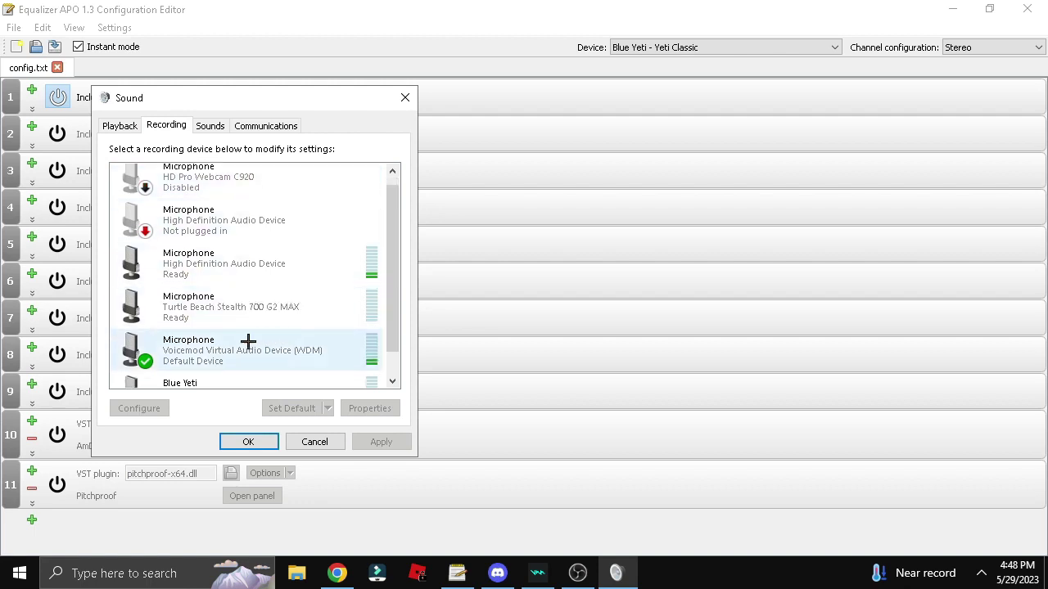
# Close the Sound dialog and join a voice channel in Discord
pyautogui.click(405, 98)
pyautogui.click(497, 572)
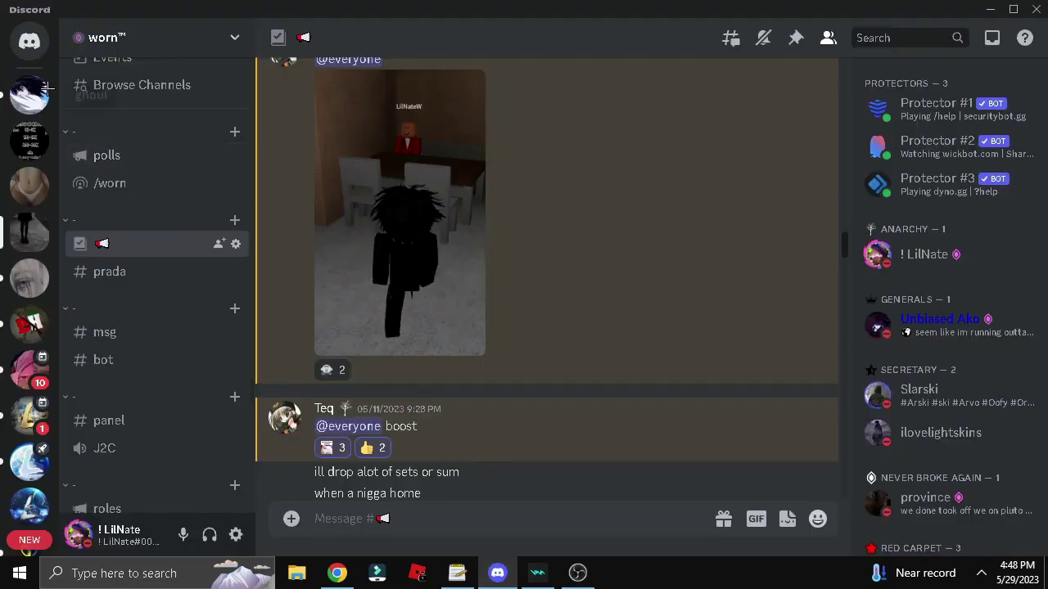
pyautogui.scroll(-3, 148, 332)
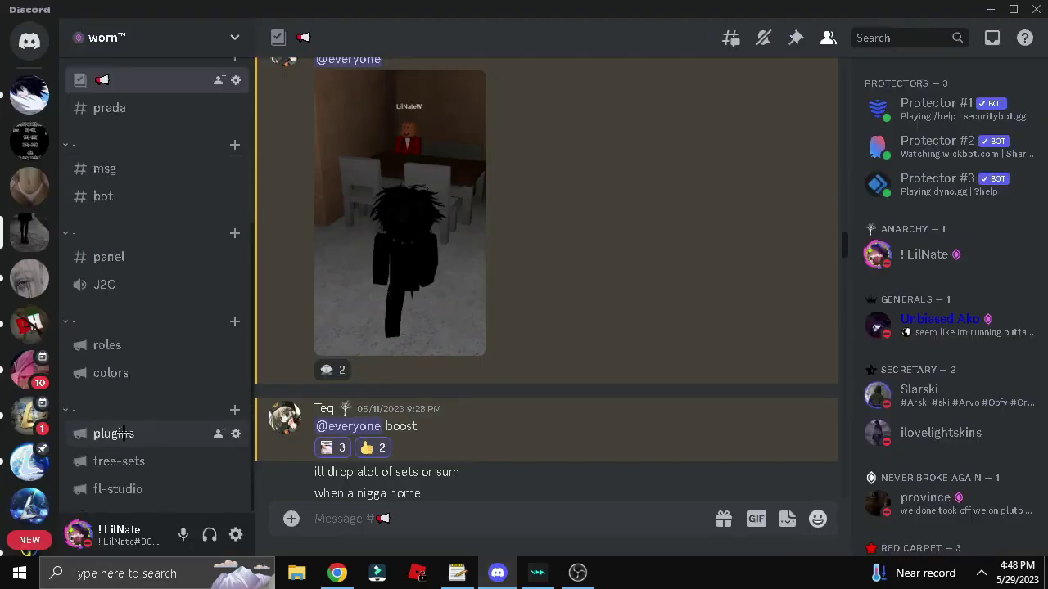
pyautogui.click(115, 284)
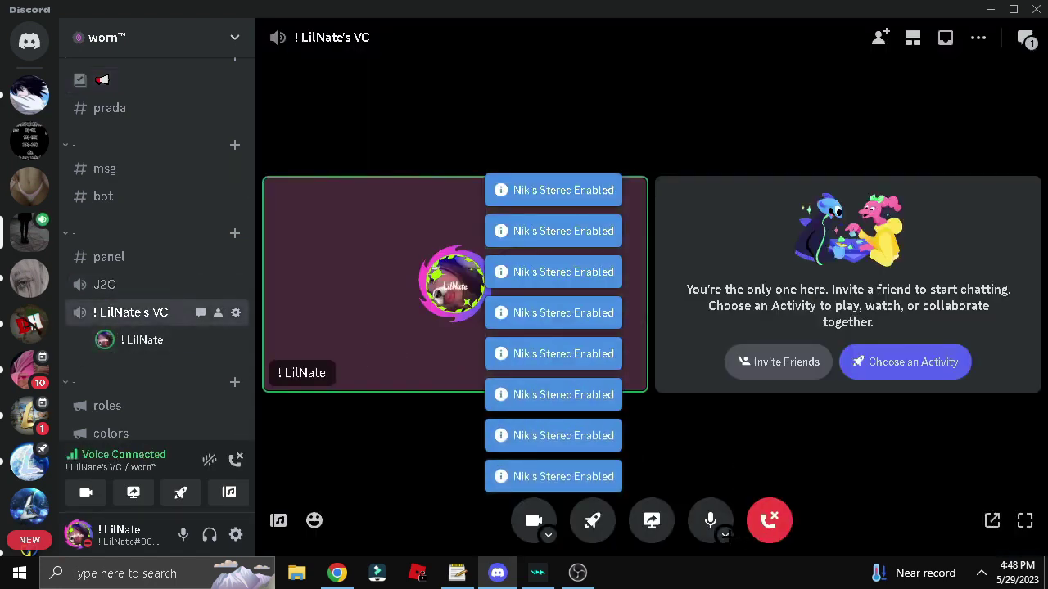
# Switch Discord output to the Voicemod virtual line, back to Turtle Beach speakers, then return to Equalizer APO
pyautogui.click(728, 536)
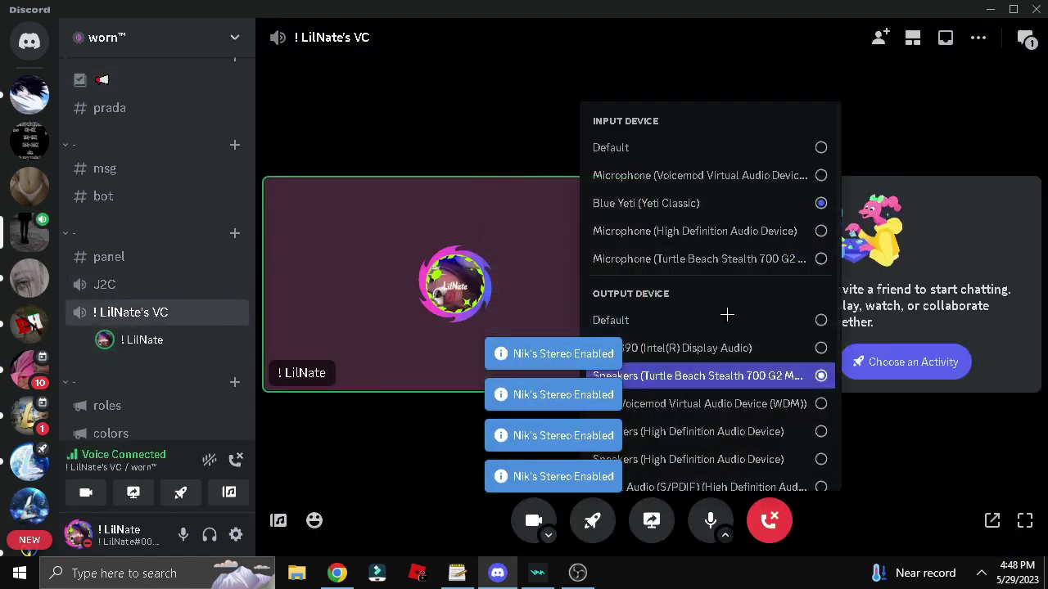
pyautogui.click(731, 404)
pyautogui.click(729, 376)
pyautogui.click(487, 417)
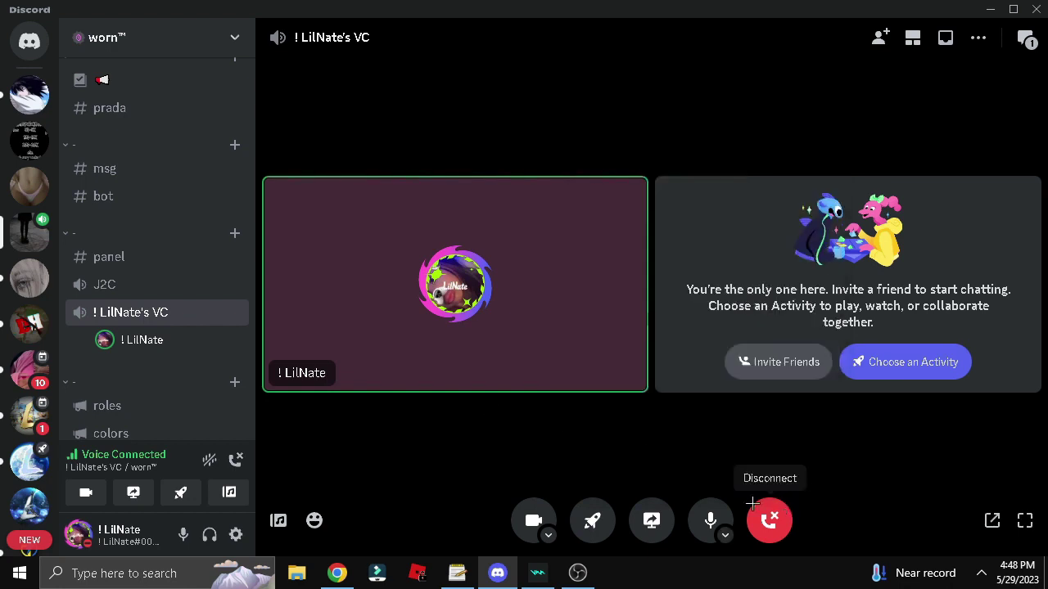
pyautogui.click(991, 9)
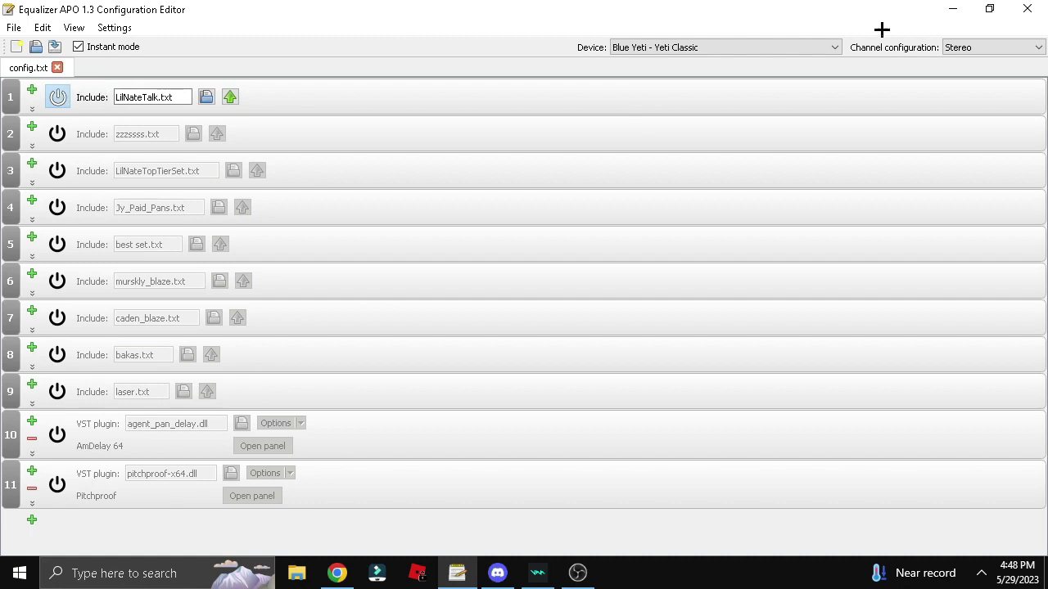
# Minimise Equalizer APO, disconnect from the Discord voice call, and select recent msg channel messages
pyautogui.click(952, 9)
pyautogui.click(497, 573)
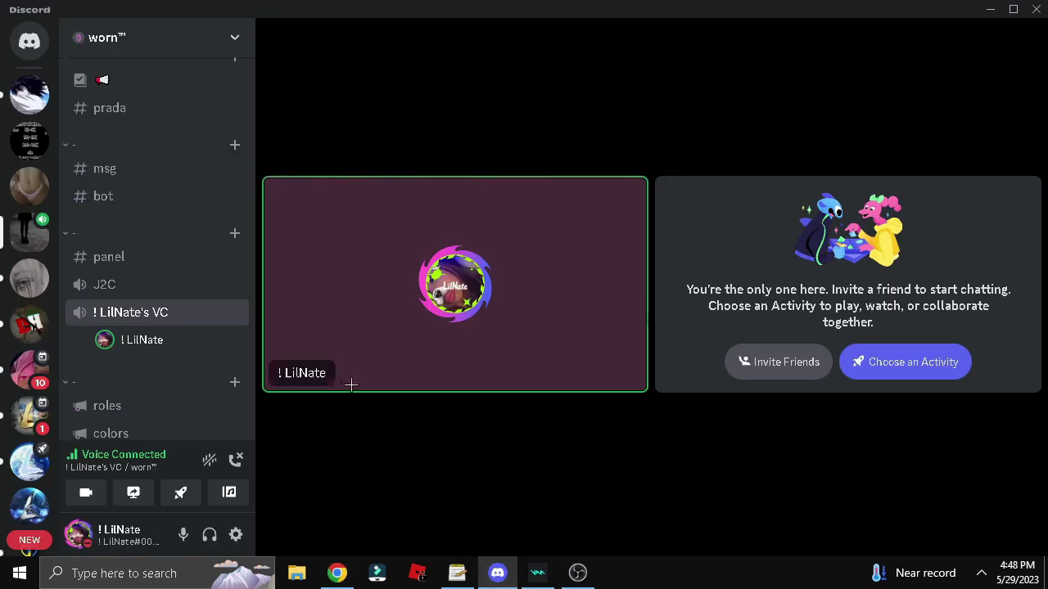
pyautogui.moveTo(343, 429)
pyautogui.click(769, 520)
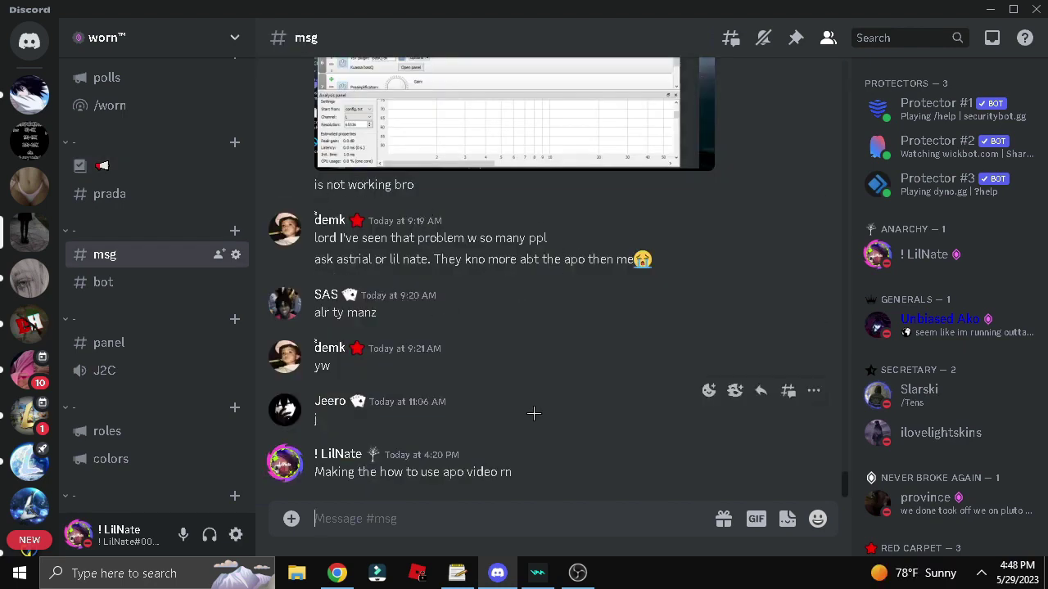
pyautogui.moveTo(434, 422)
pyautogui.mouseDown()
pyautogui.moveTo(314, 288)
pyautogui.moveTo(425, 426)
pyautogui.moveTo(319, 220)
pyautogui.moveTo(364, 401)
pyautogui.moveTo(439, 401)
pyautogui.moveTo(440, 439)
pyautogui.mouseUp()
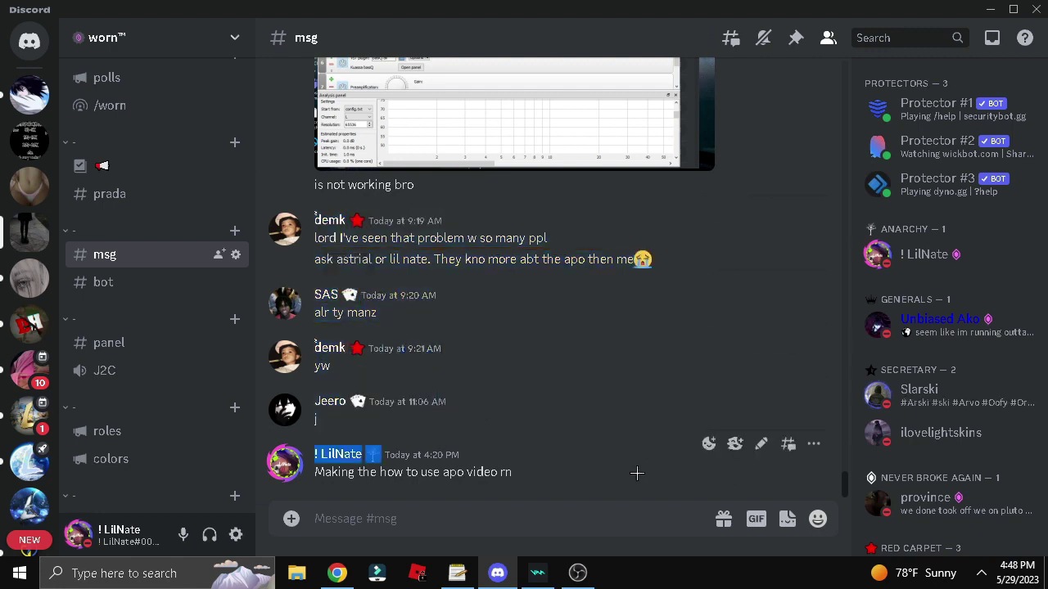